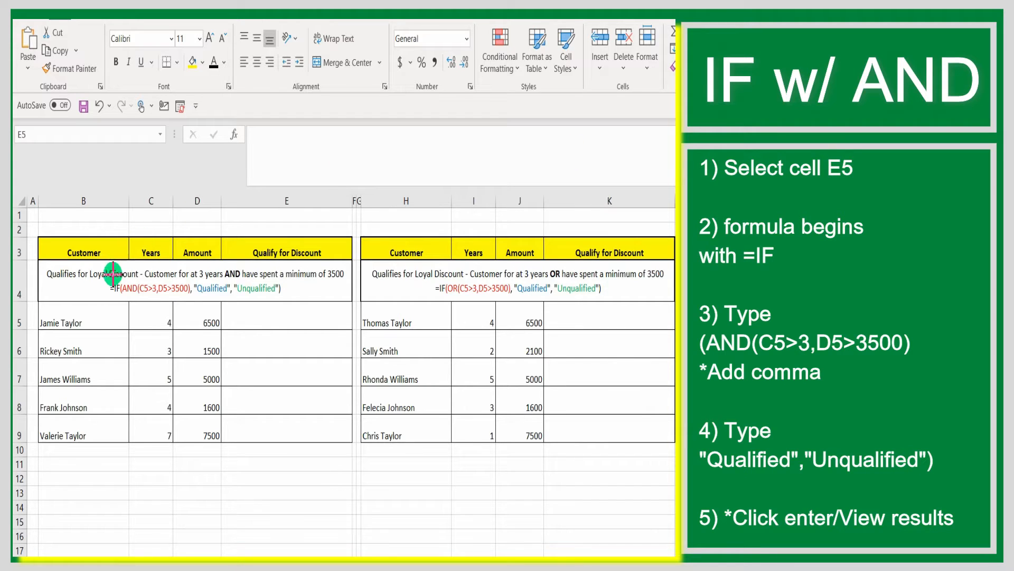
Step: Start an IF formula in E5 with a nested AND test whose first condition is C5>3
{"action": "mouse_move", "coordinate": [108, 277]}
{"action": "left_mouse_down"}
{"action": "mouse_move", "coordinate": [291, 309]}
{"action": "mouse_move", "coordinate": [292, 299]}
{"action": "left_mouse_up"}
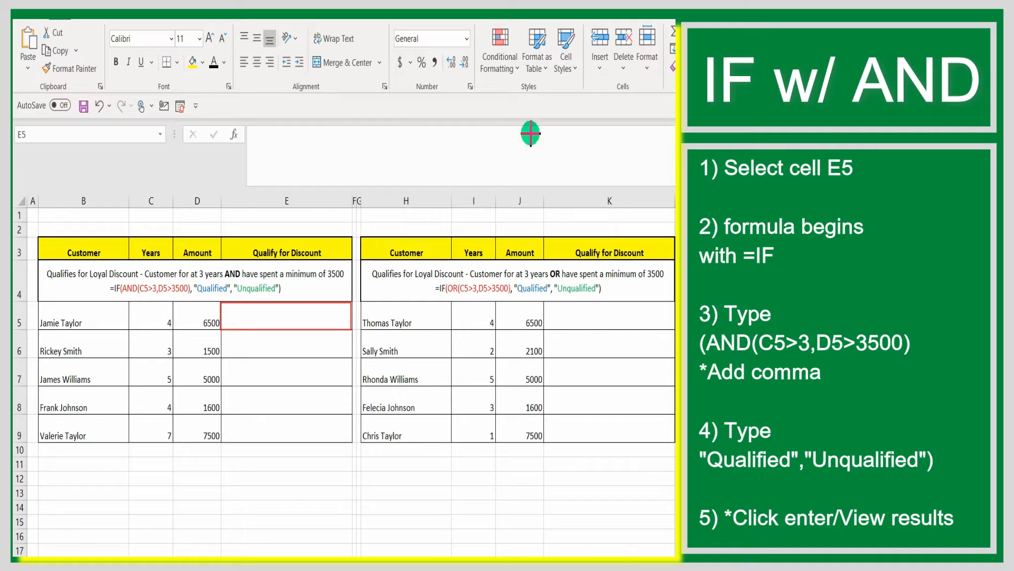
{"action": "double_click", "coordinate": [317, 315]}
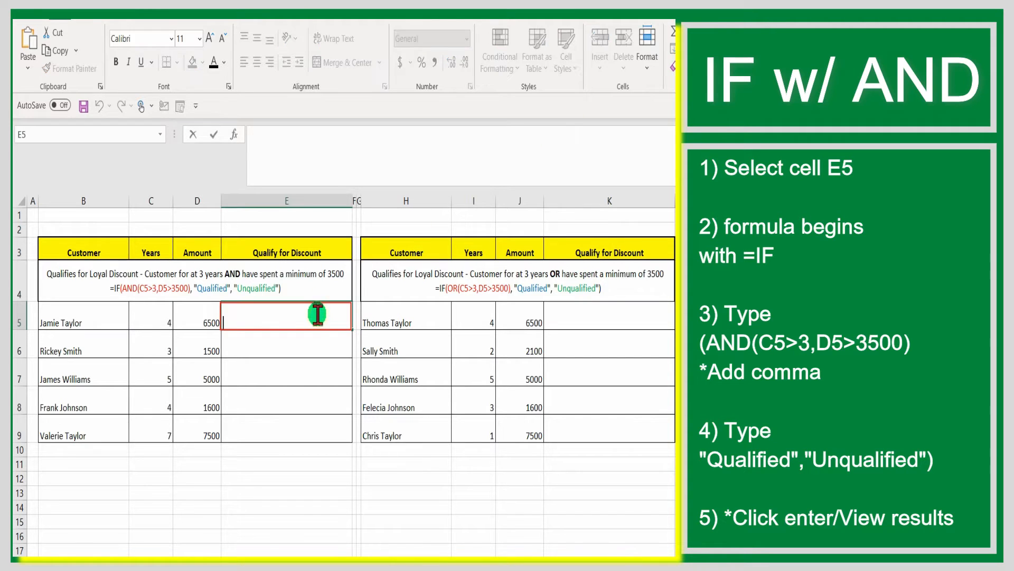
{"action": "type", "text": "=IF"}
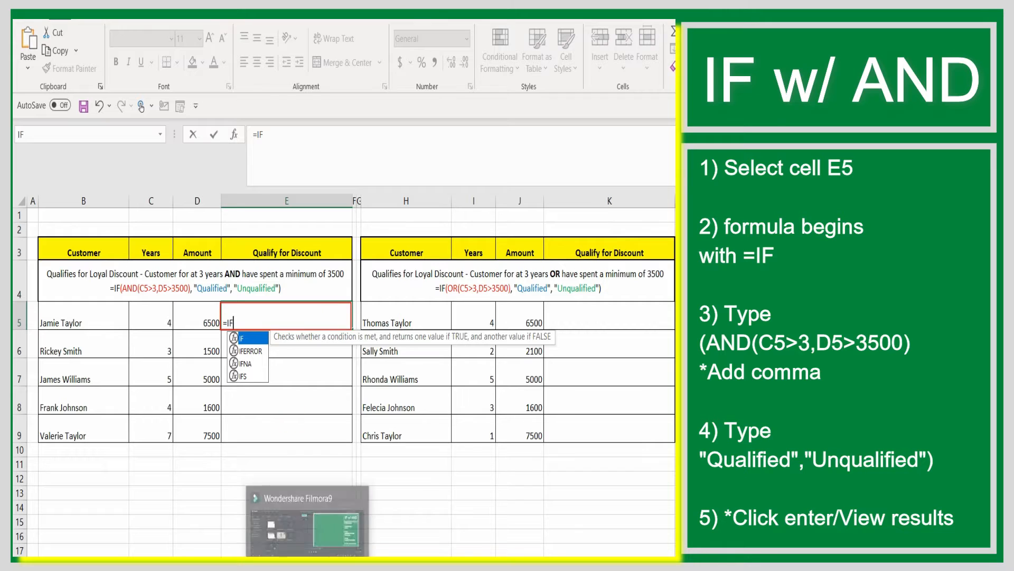
{"action": "type", "text": ")"}
{"action": "key", "text": "BackSpace"}
{"action": "type", "text": "("}
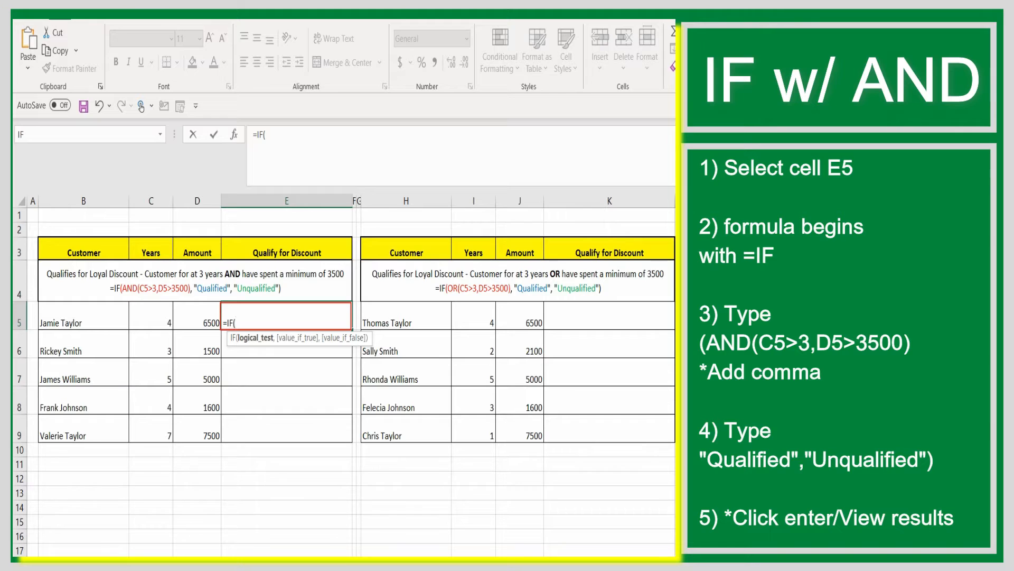
{"action": "type", "text": "AND("}
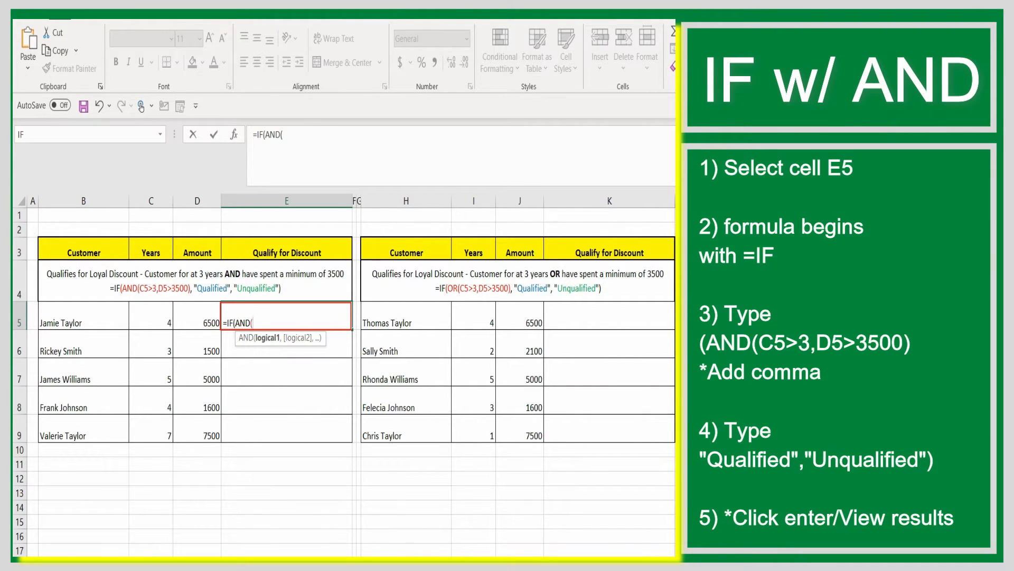
{"action": "left_click", "coordinate": [153, 323]}
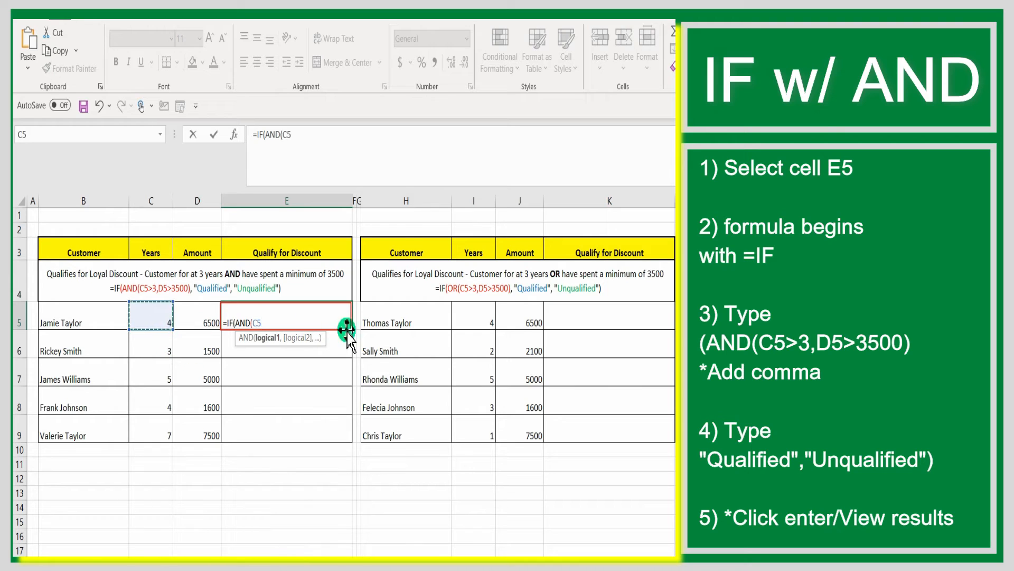
{"action": "type", "text": ">"}
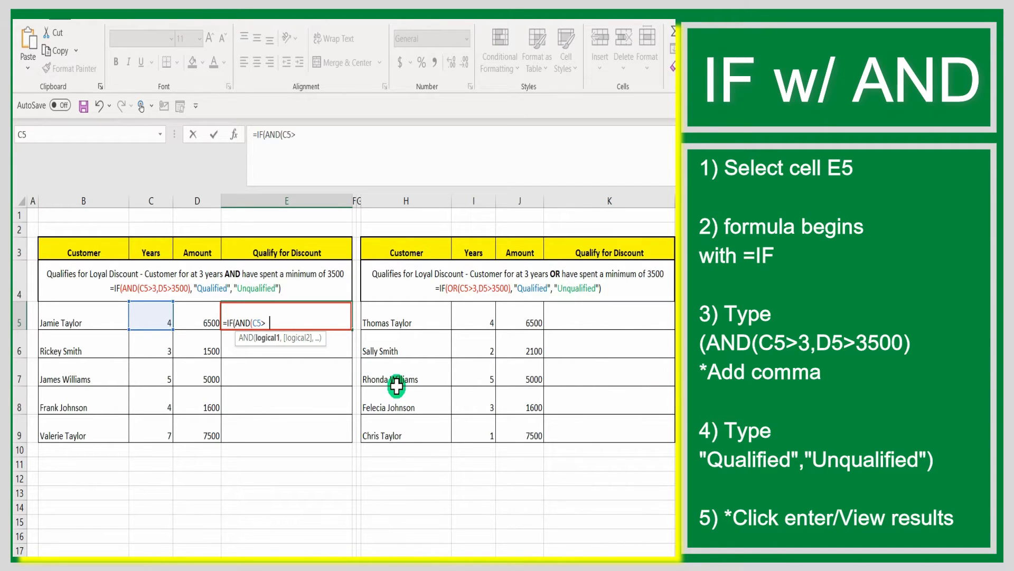
{"action": "type", "text": "3"}
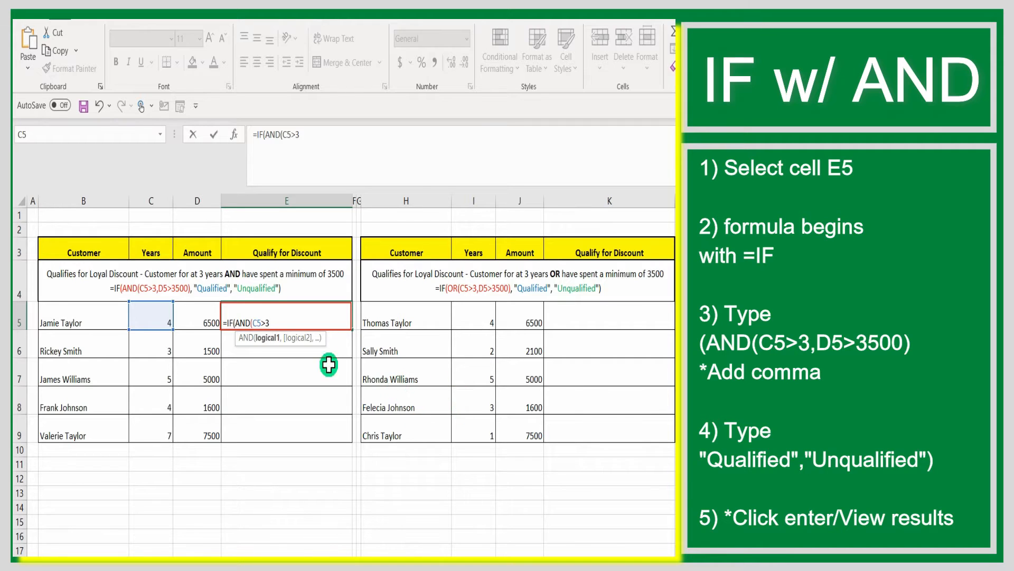
{"action": "type", "text": ","}
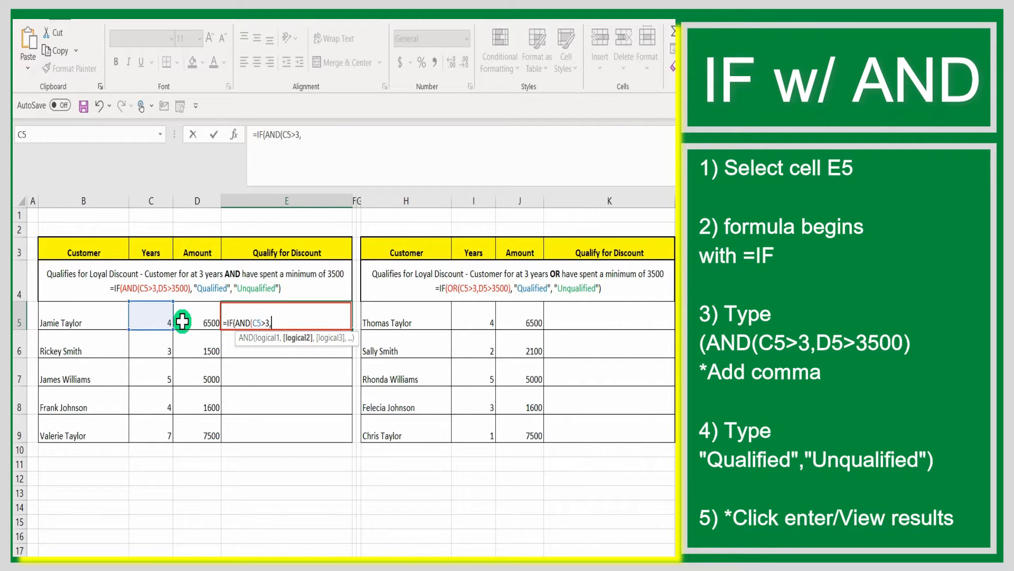
Step: Add D5>3500 as the second AND condition in the E5 formula and close the logical test
{"action": "left_click", "coordinate": [209, 308]}
{"action": "type", "text": "("}
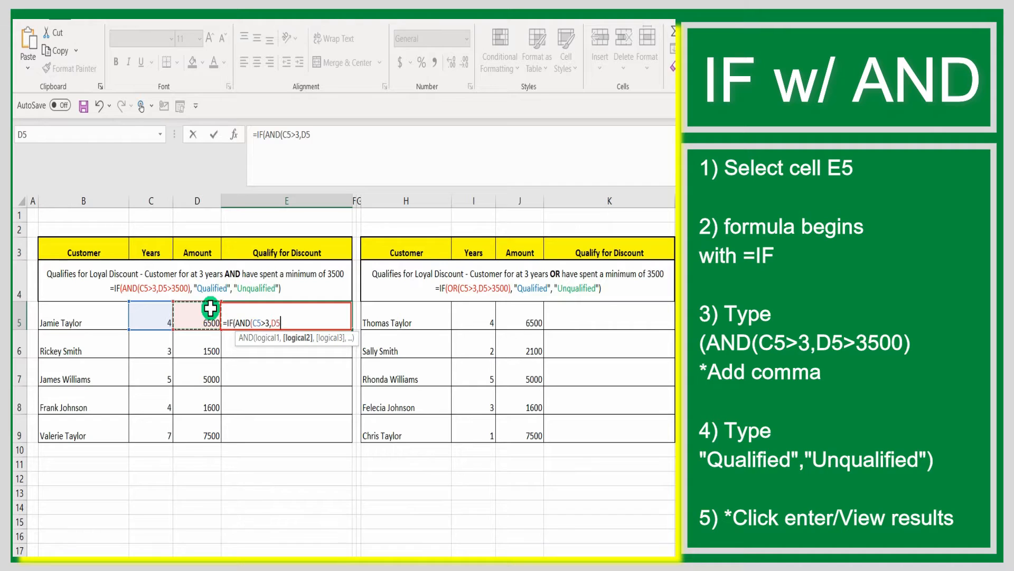
{"action": "key", "text": "BackSpace"}
{"action": "type", "text": ">3500"}
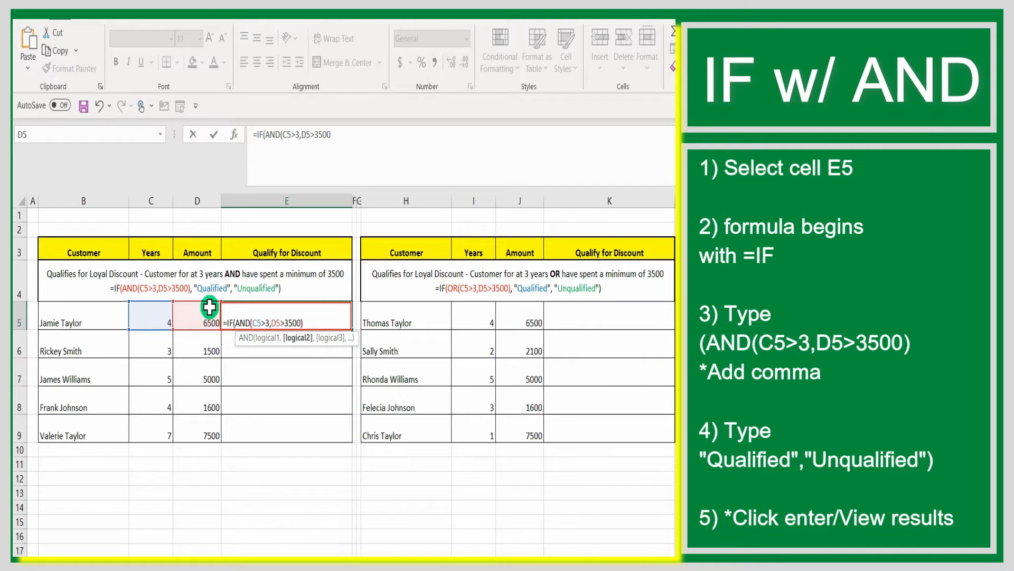
{"action": "type", "text": ")"}
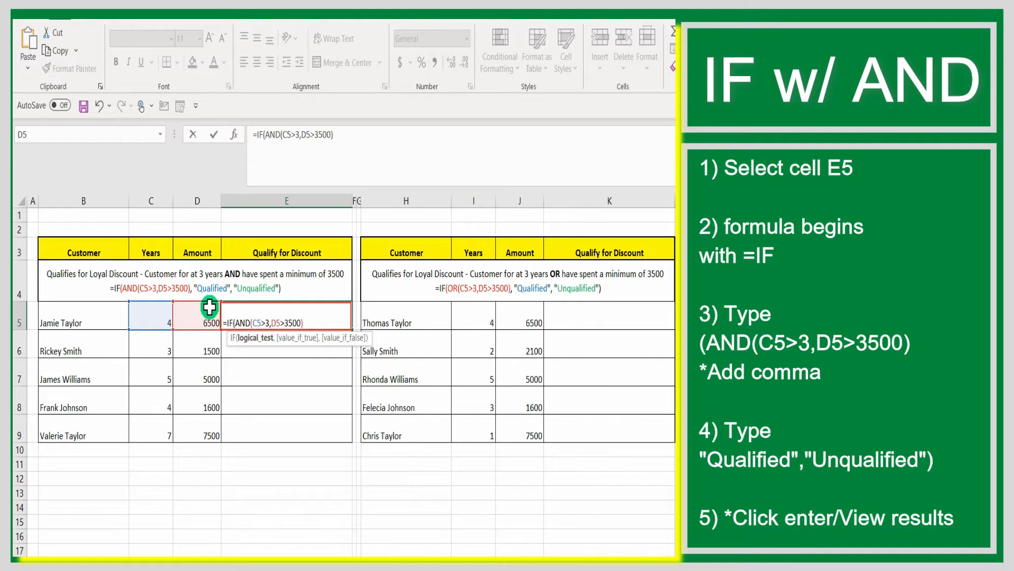
{"action": "type", "text": ","}
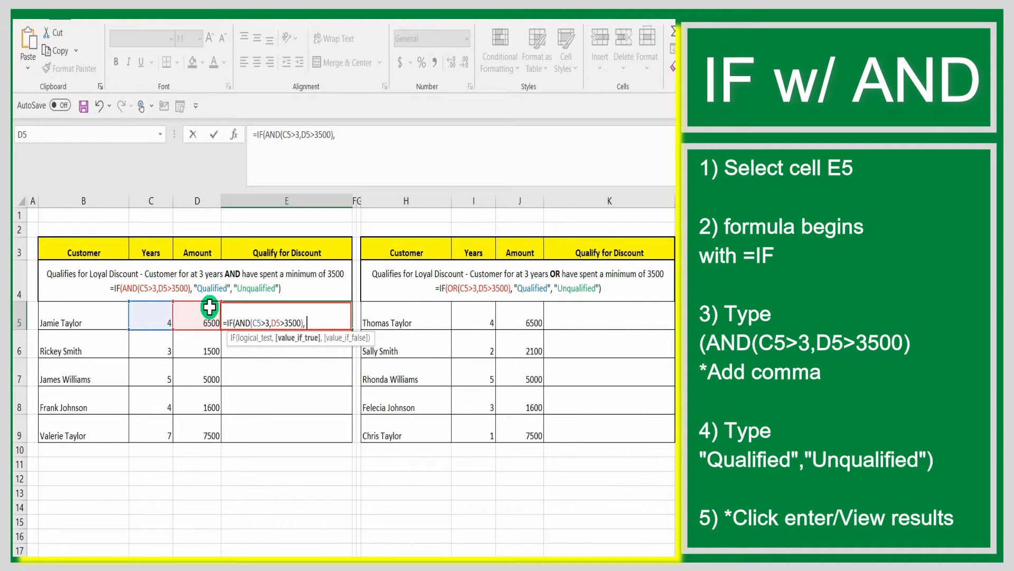
Step: Complete the E5 formula with "Qualified" as the true value and "Unqualified" as the false value
{"action": "type", "text": " \"Qualified\", \"Un"}
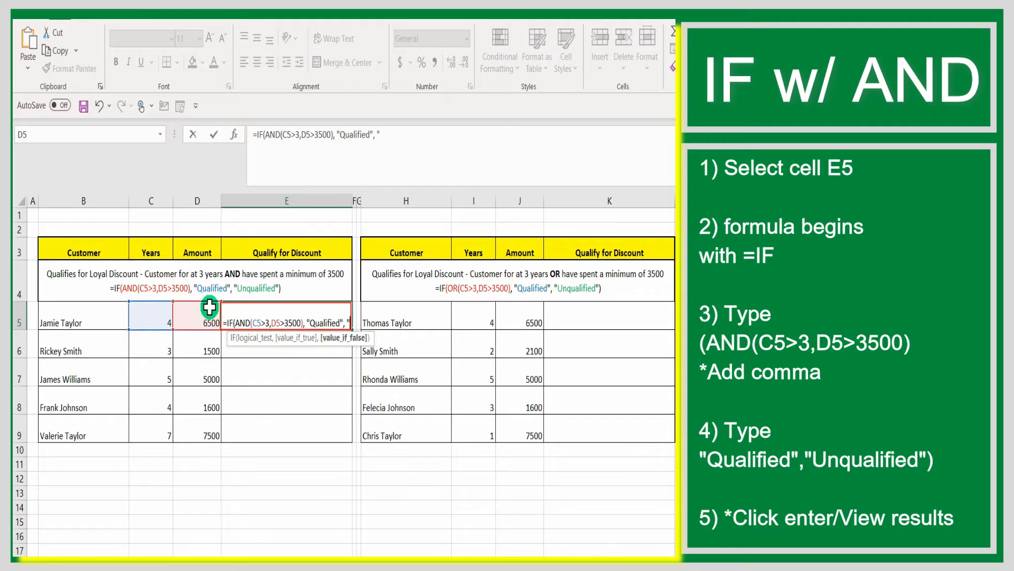
{"action": "type", "text": "qualified\""}
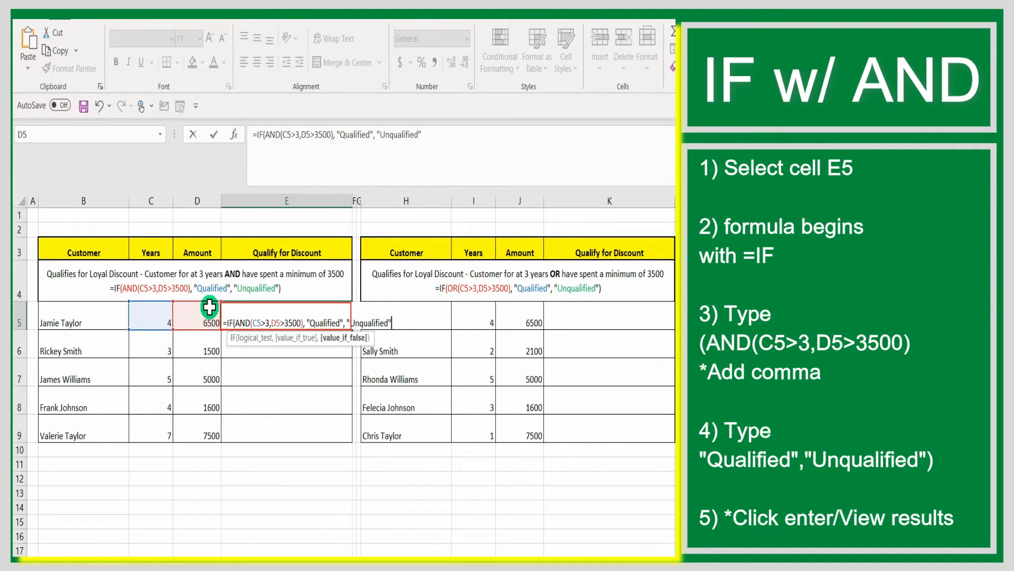
{"action": "type", "text": ")"}
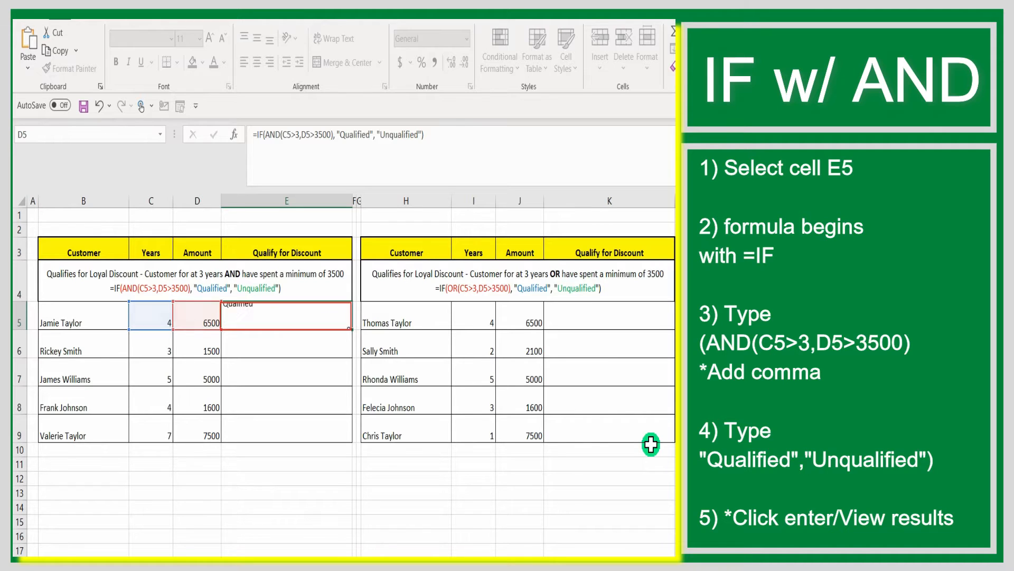
{"action": "key", "text": "Return"}
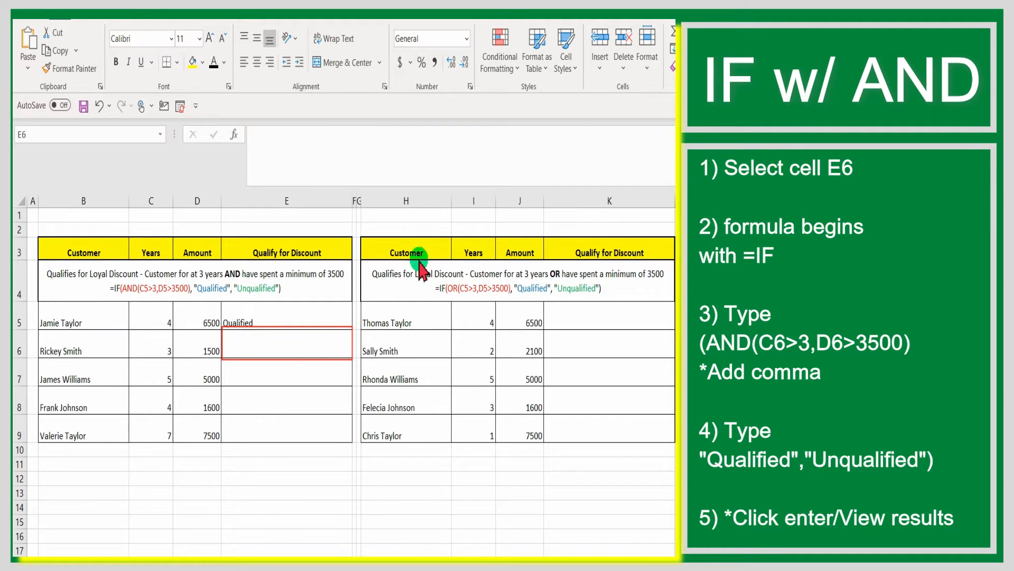
Step: Start an IF formula in E6 with the logical test AND(C6>3,D6>3500)
{"action": "left_click", "coordinate": [315, 348]}
{"action": "type", "text": "=IF"}
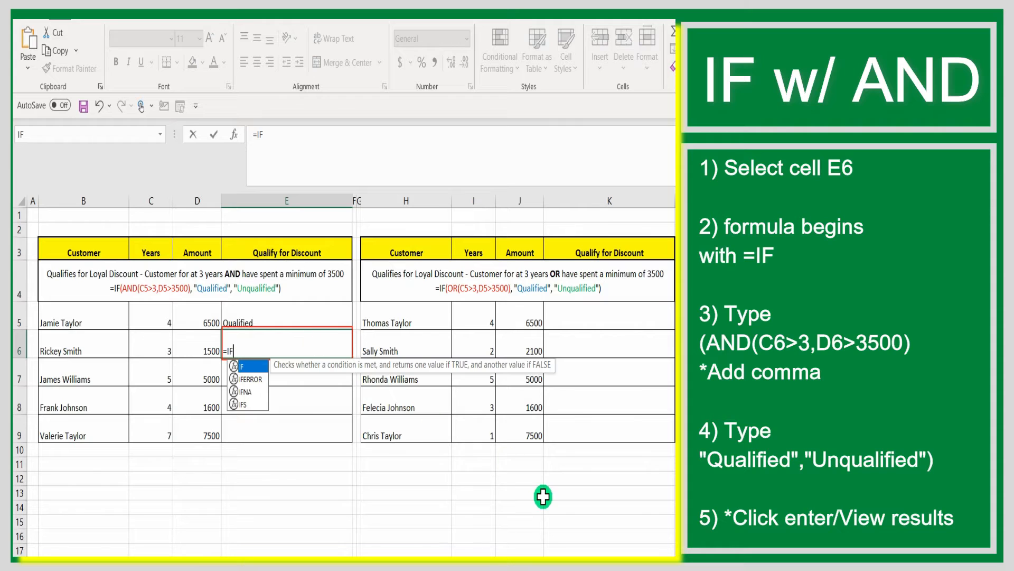
{"action": "type", "text": "("}
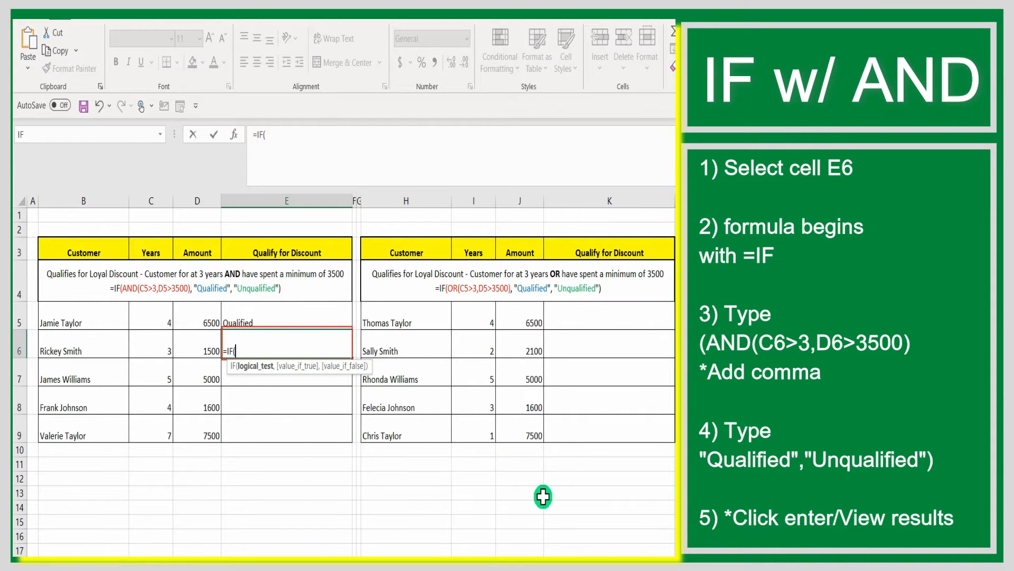
{"action": "type", "text": "AND("}
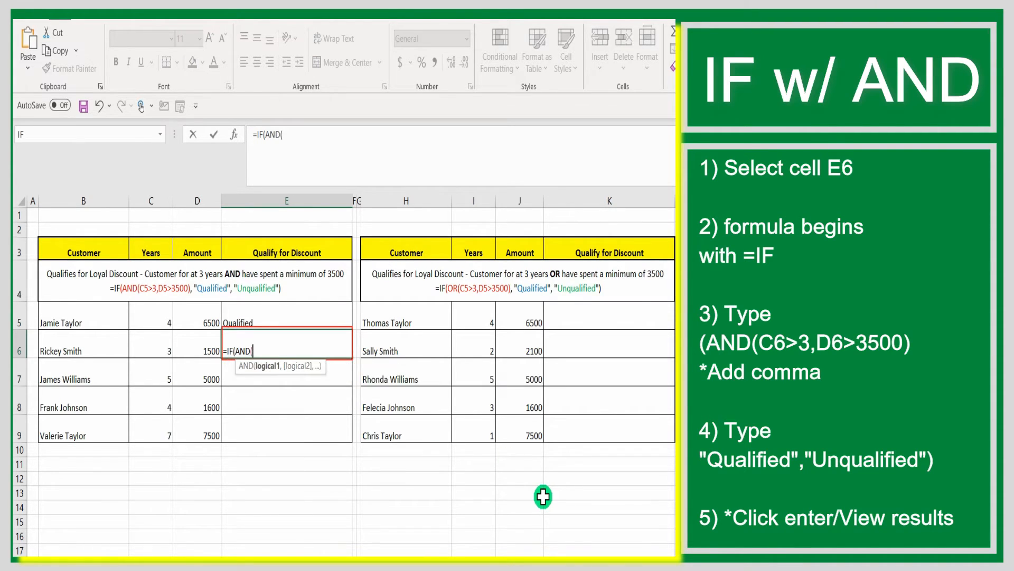
{"action": "left_click", "coordinate": [165, 350]}
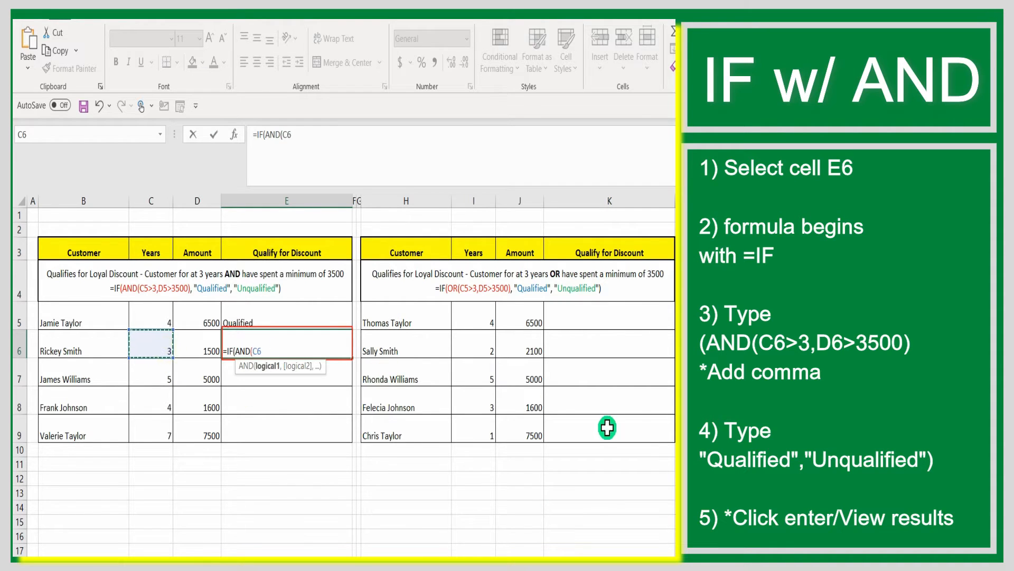
{"action": "type", "text": ">3,"}
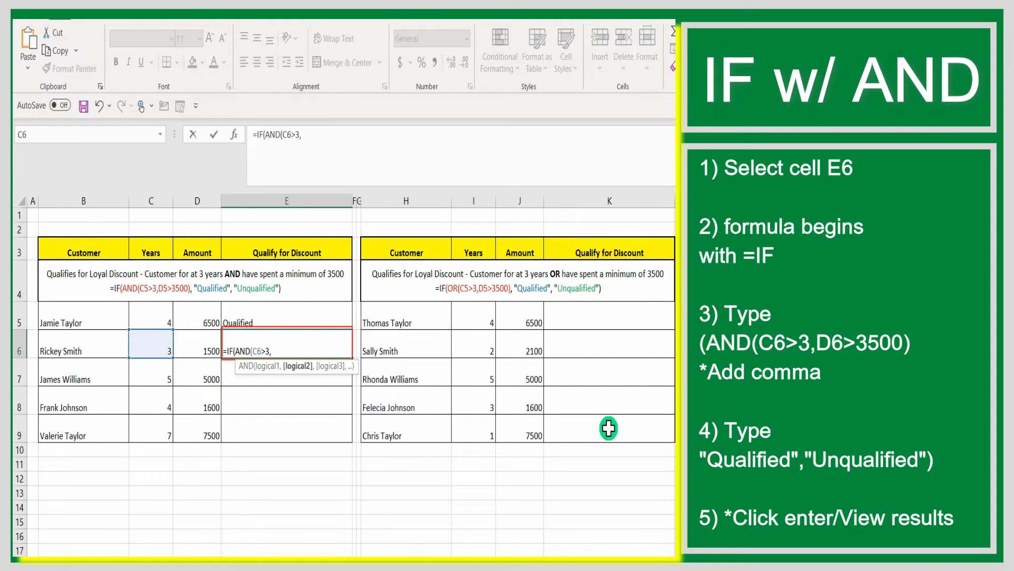
{"action": "left_click", "coordinate": [198, 348]}
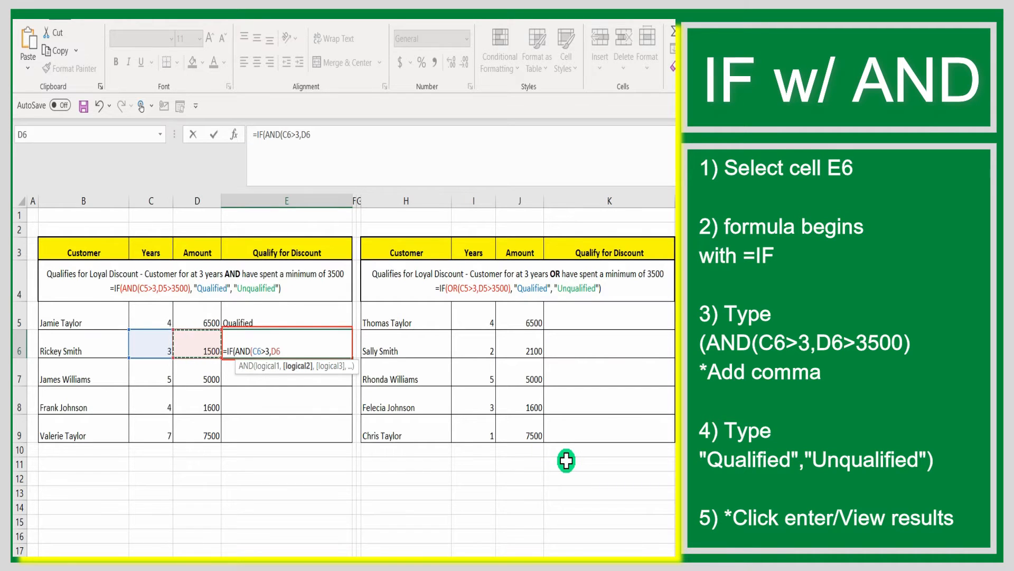
{"action": "type", "text": ">3500)"}
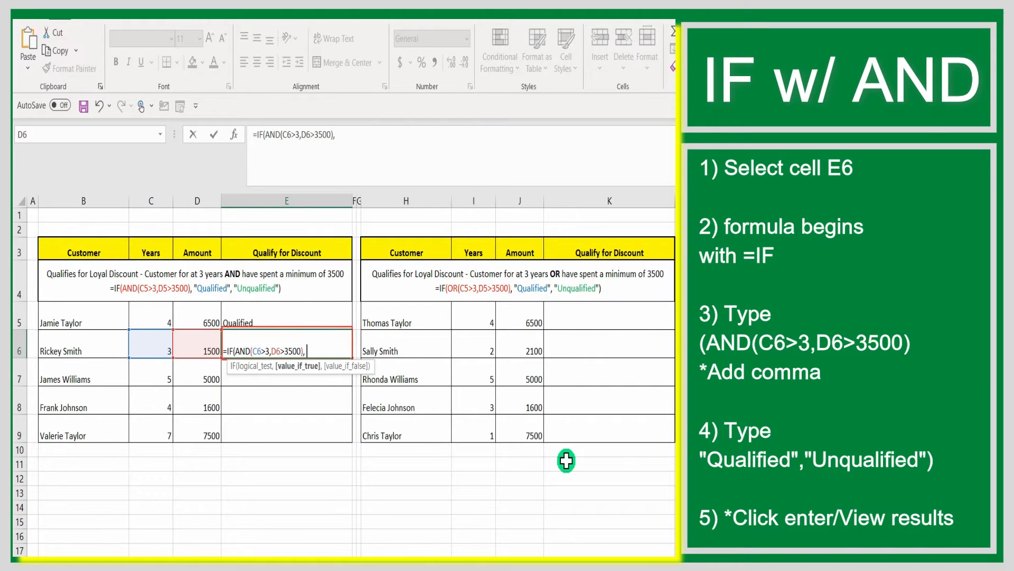
Step: Complete the E6 formula so it returns "Qualified" if true and "Unqualified" if false
{"action": "type", "text": ", \"Qualified\", \""}
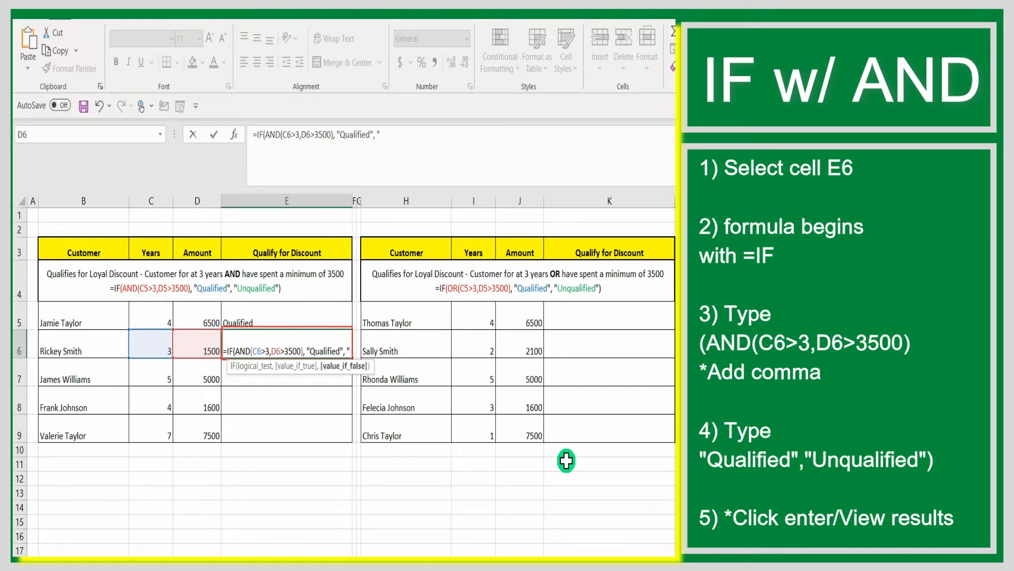
{"action": "type", "text": "Unqual"}
{"action": "type", "text": "ified"}
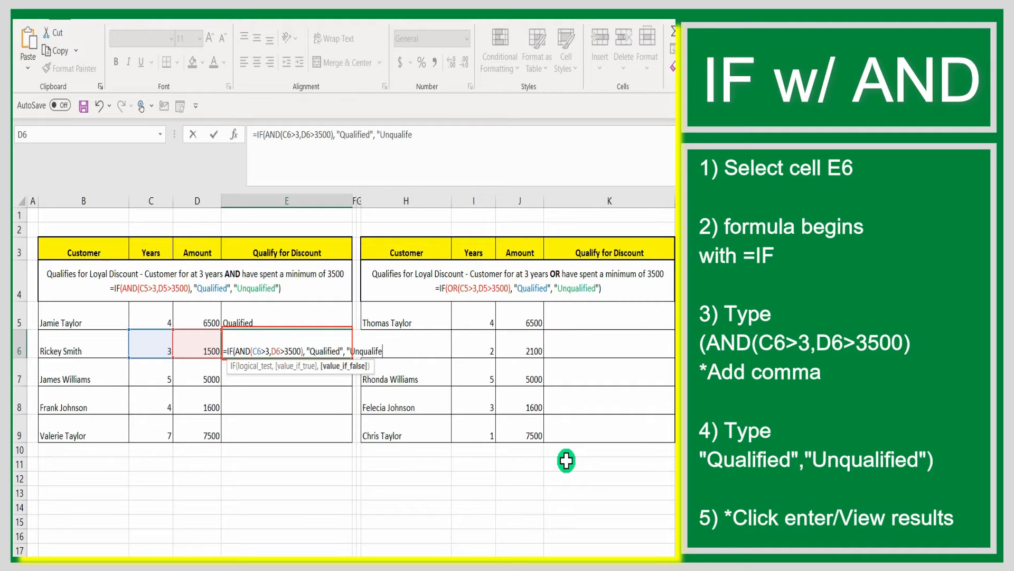
{"action": "type", "text": "\""}
{"action": "type", "text": ")"}
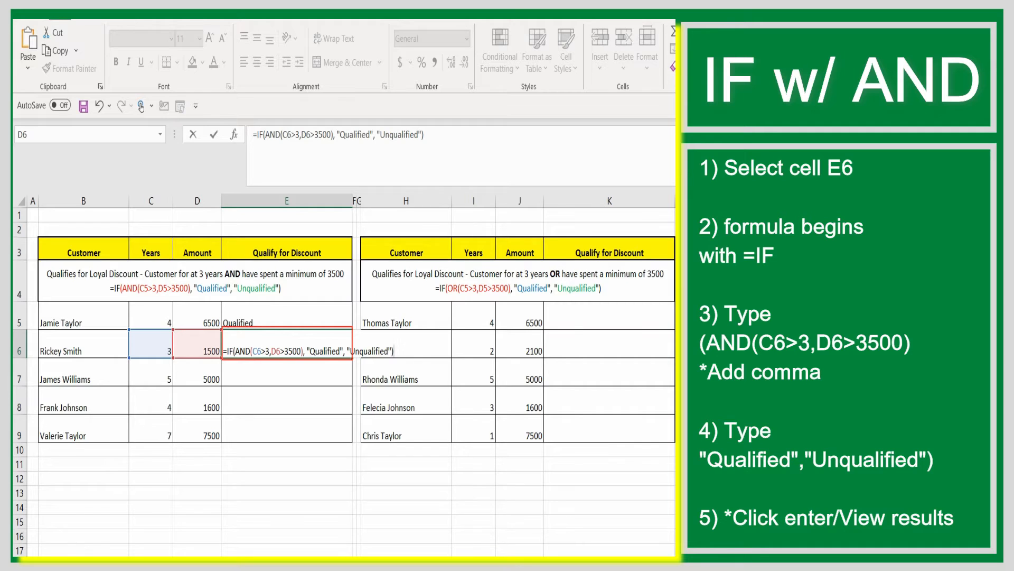
{"action": "key", "text": "Return"}
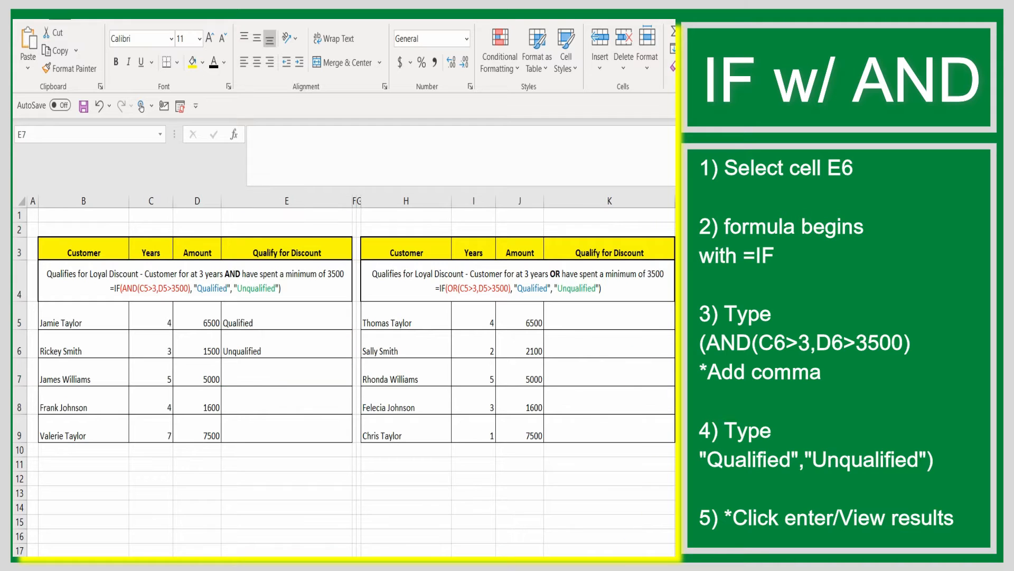
Step: Fill the E6 formula down through E9 and review rows 7 to 9 of the AND table
{"action": "left_click", "coordinate": [296, 348]}
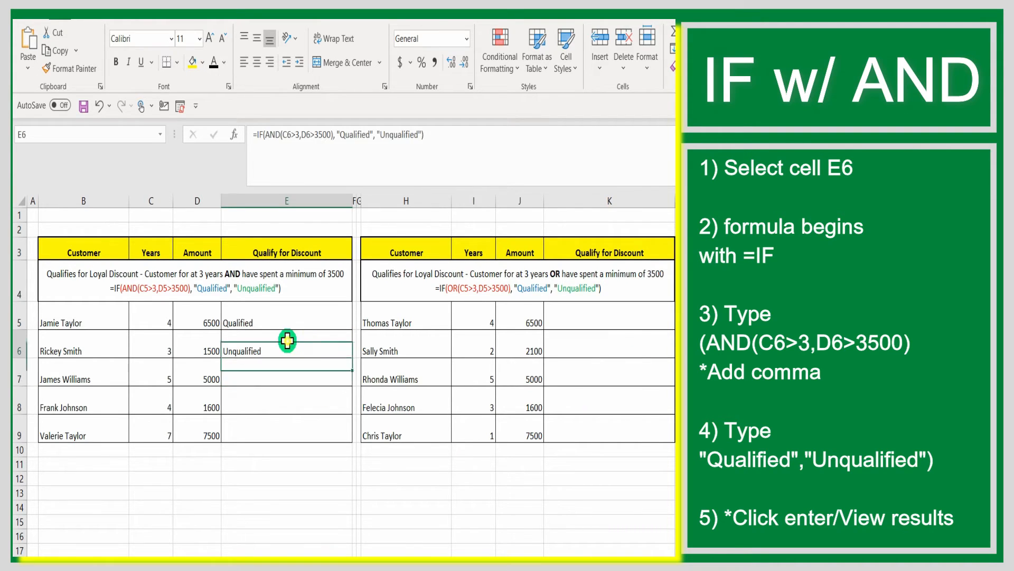
{"action": "left_click_drag", "start_coordinate": [74, 348], "coordinate": [299, 346]}
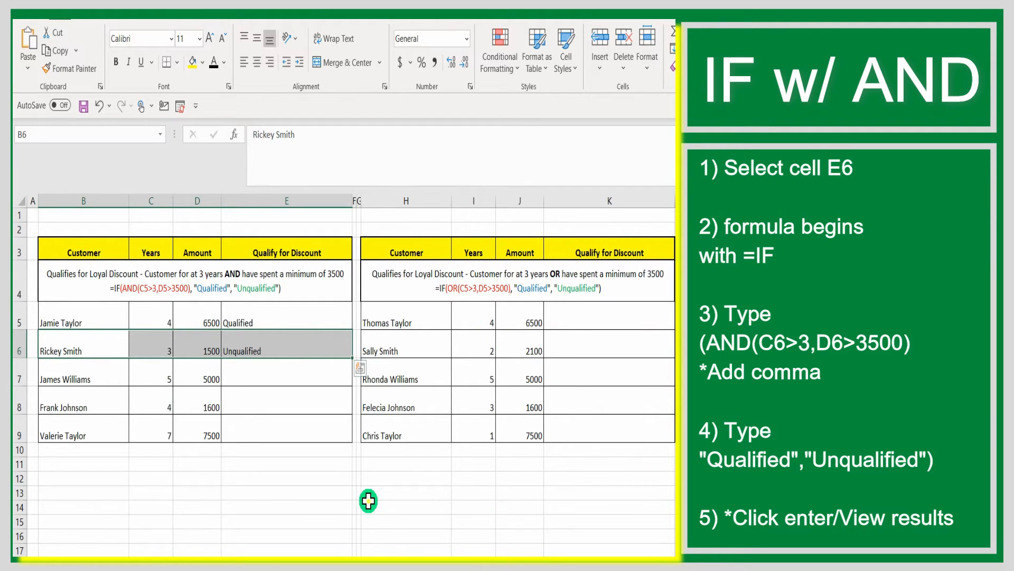
{"action": "left_click", "coordinate": [368, 500]}
{"action": "left_click", "coordinate": [285, 347]}
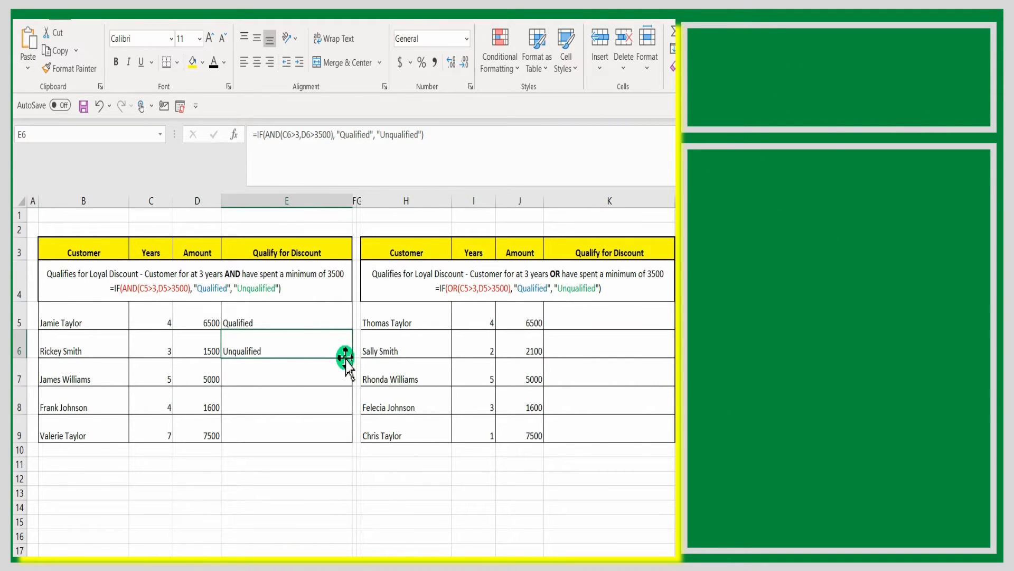
{"action": "left_click_drag", "start_coordinate": [348, 358], "coordinate": [325, 431]}
{"action": "left_click", "coordinate": [325, 510]}
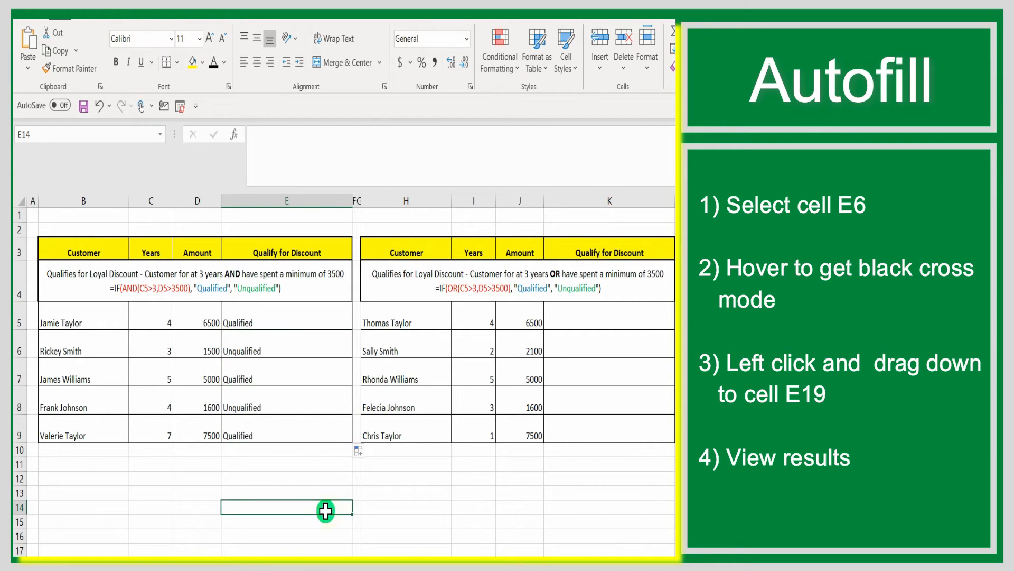
{"action": "left_click_drag", "start_coordinate": [53, 374], "coordinate": [365, 435]}
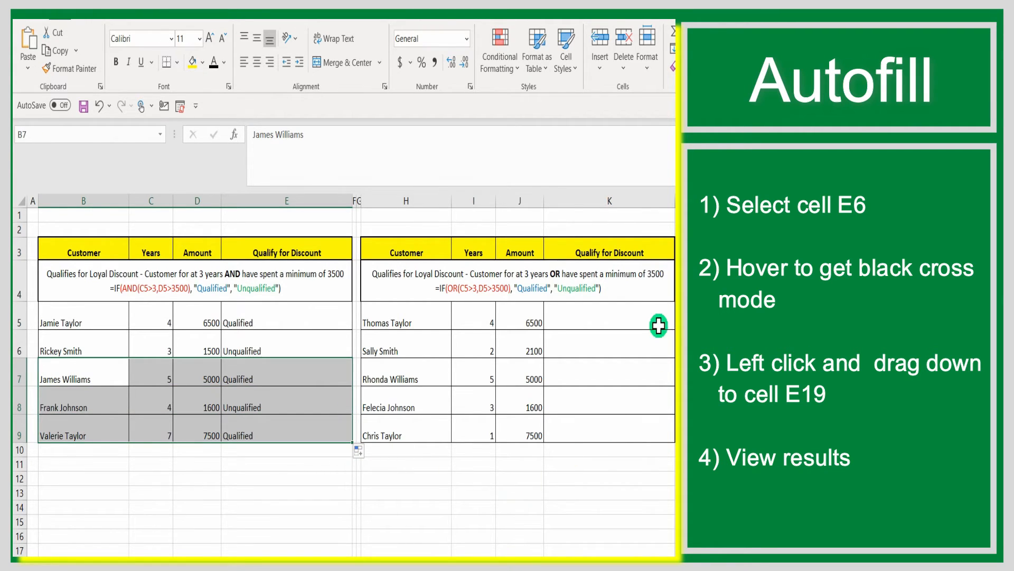
Step: Start an IF formula in K5 with the logical test OR(I5>3,J5>3500)
{"action": "left_click", "coordinate": [636, 319]}
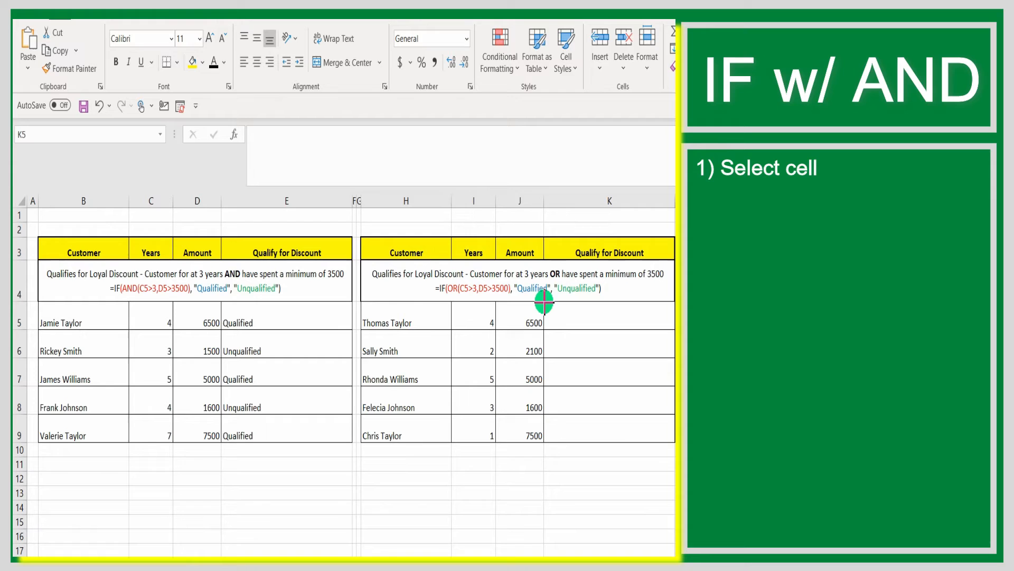
{"action": "left_click", "coordinate": [578, 314]}
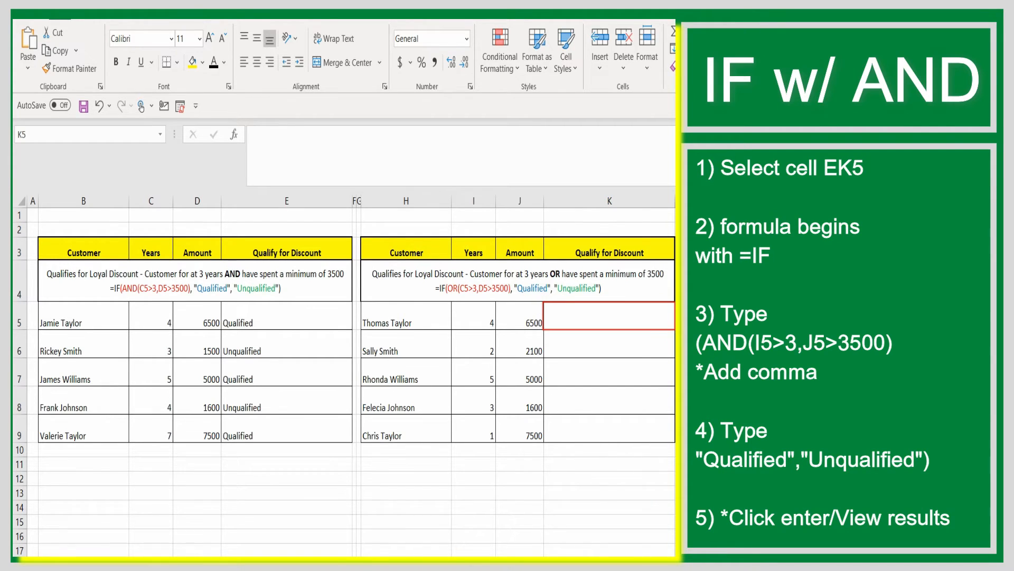
{"action": "left_click", "coordinate": [607, 315]}
{"action": "double_click", "coordinate": [619, 318]}
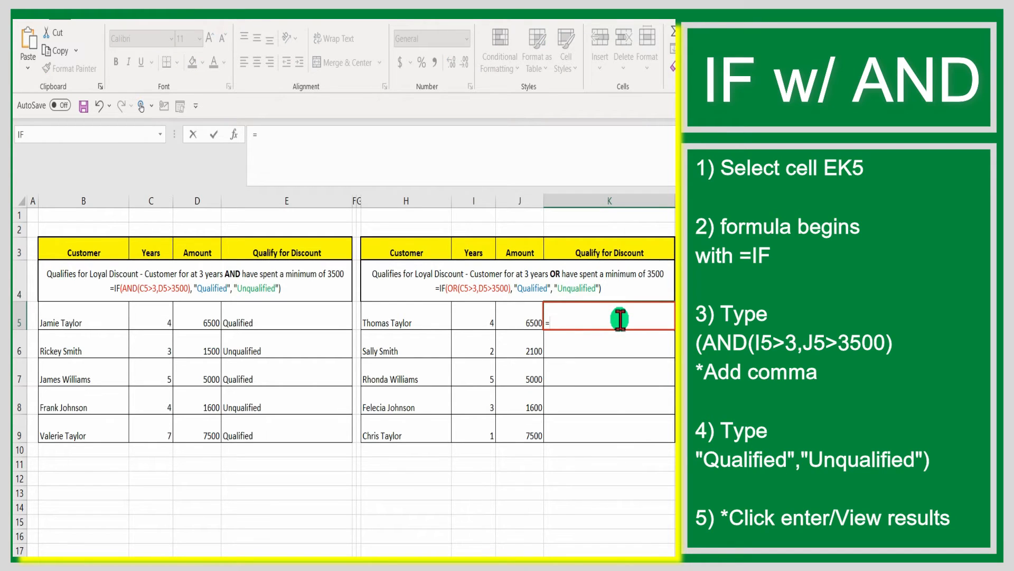
{"action": "type", "text": "=IF"}
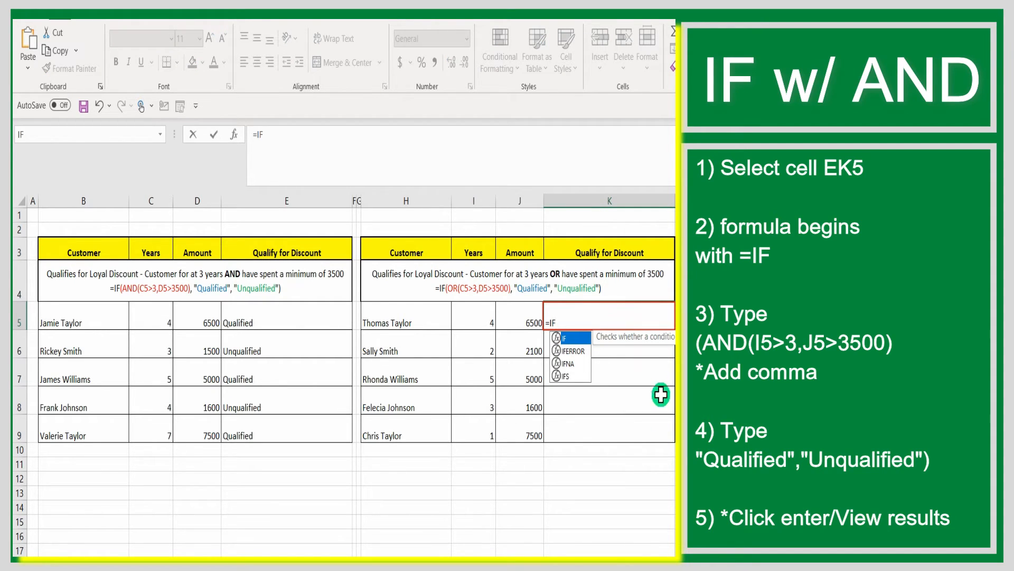
{"action": "type", "text": "("}
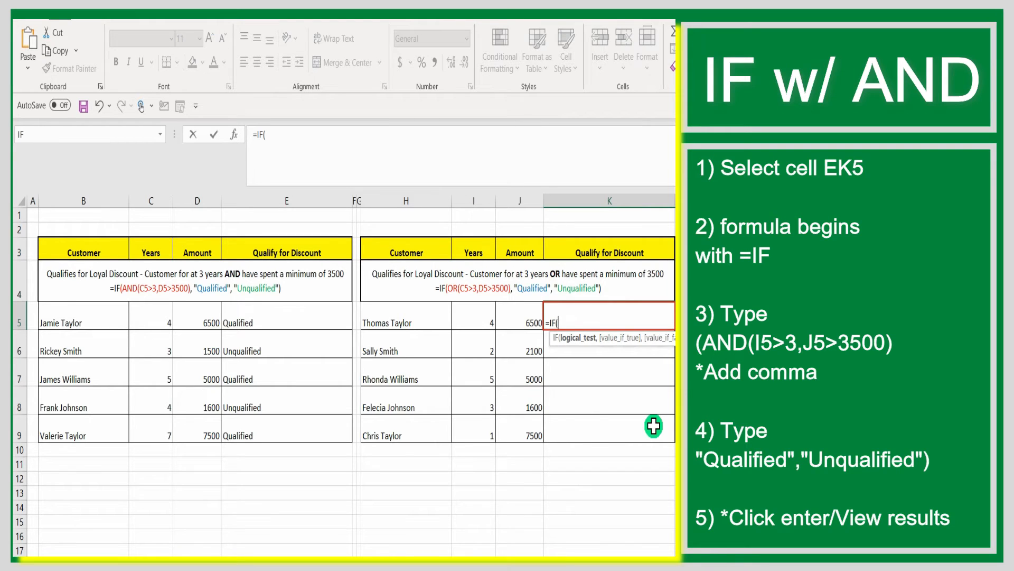
{"action": "type", "text": "OR"}
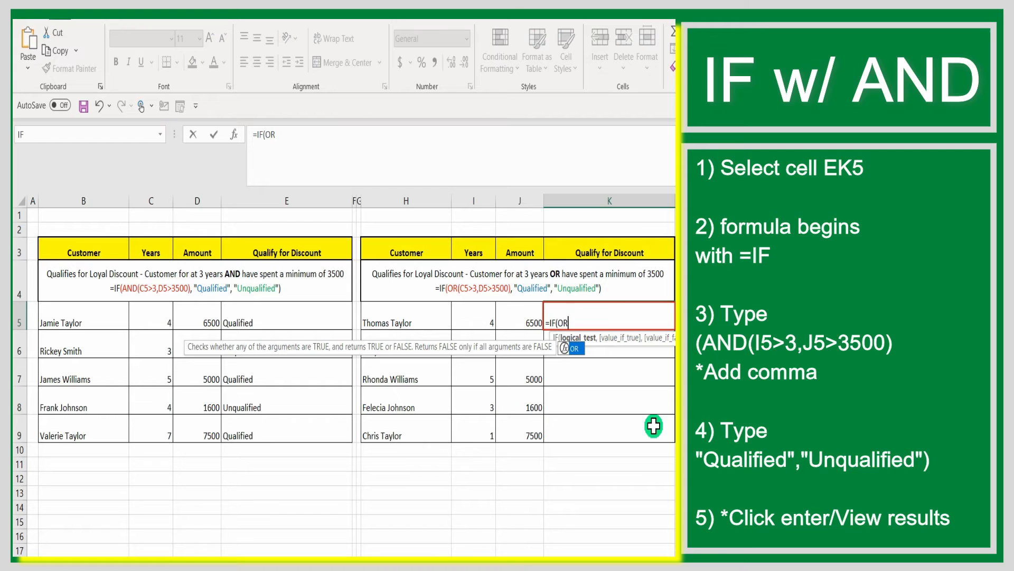
{"action": "type", "text": "("}
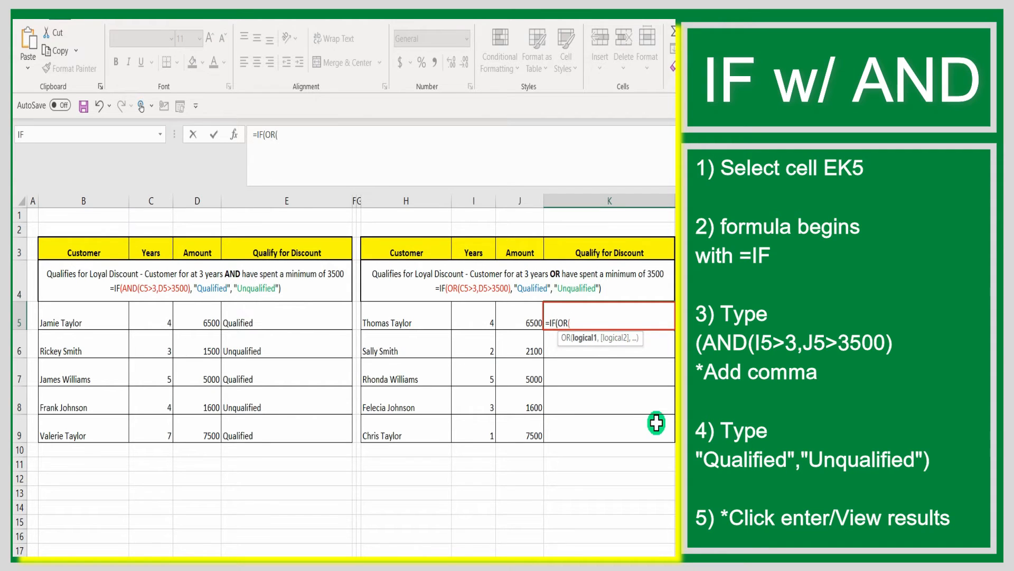
{"action": "left_click", "coordinate": [483, 323]}
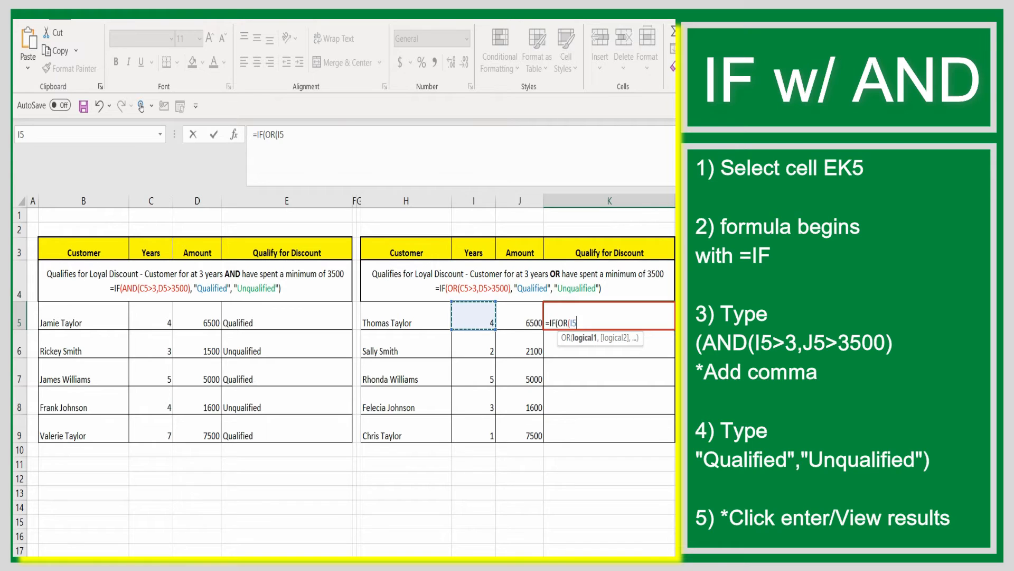
{"action": "type", "text": ">3,"}
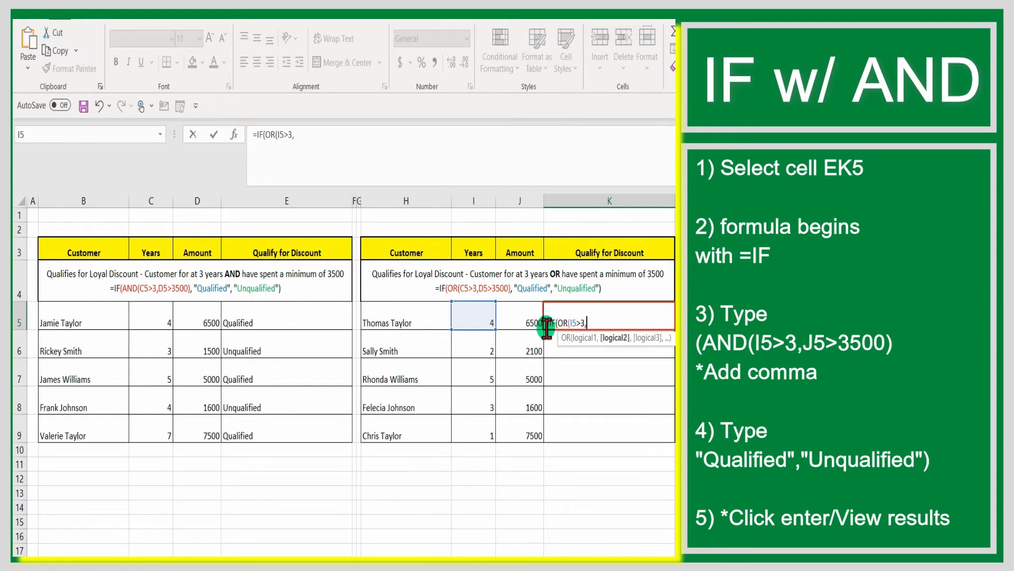
{"action": "left_click", "coordinate": [518, 320]}
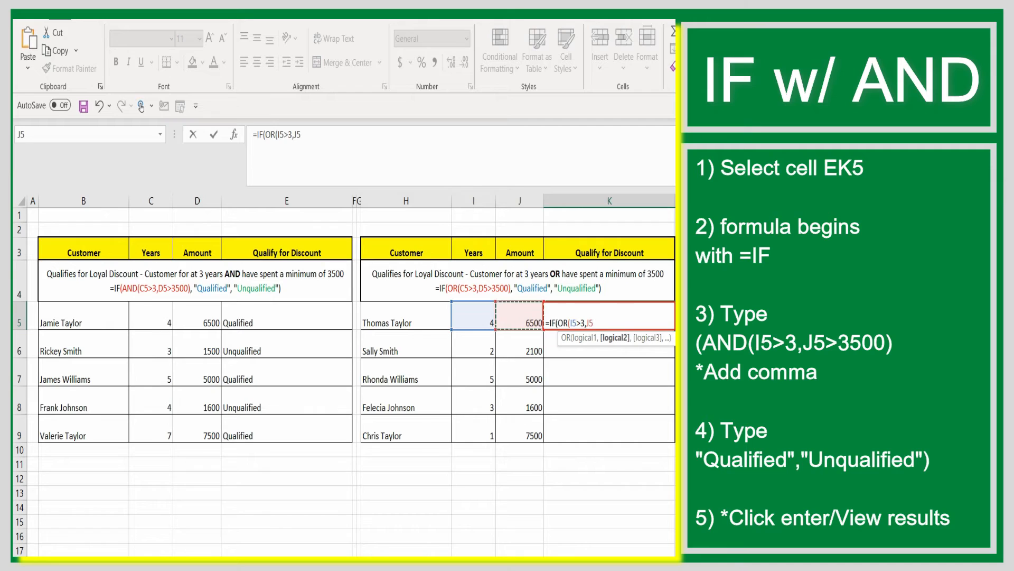
{"action": "type", "text": ">3500)"}
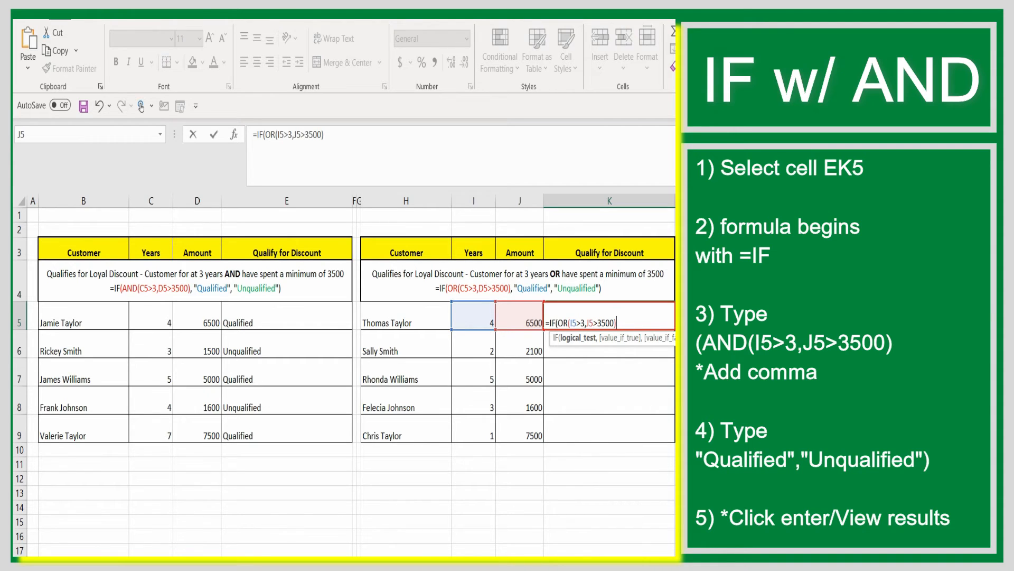
Step: Complete the K5 formula with "Qualified" as the true value and "Unqualified" as the false value
{"action": "type", "text": ","}
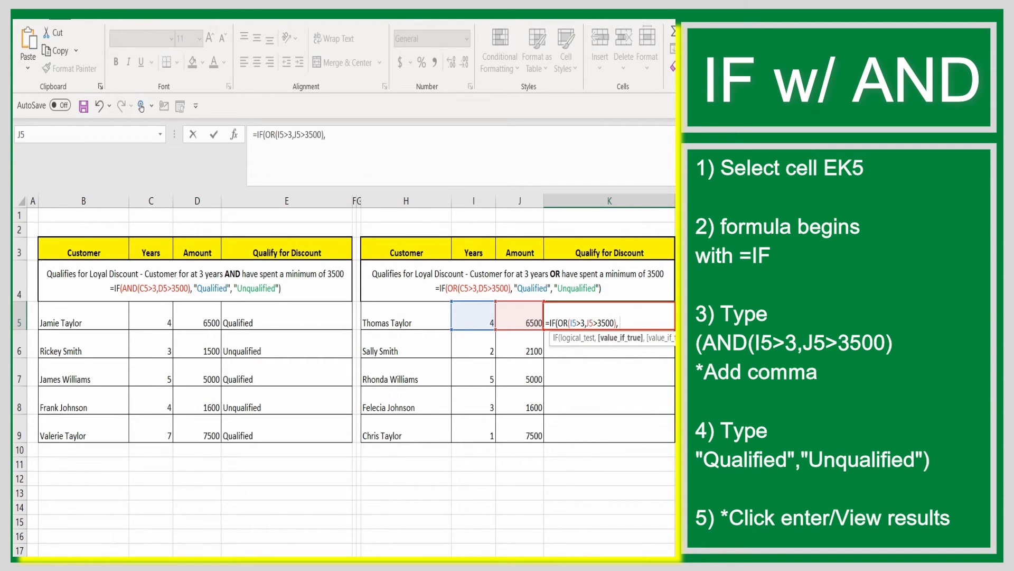
{"action": "type", "text": " \"Qualified\", \""}
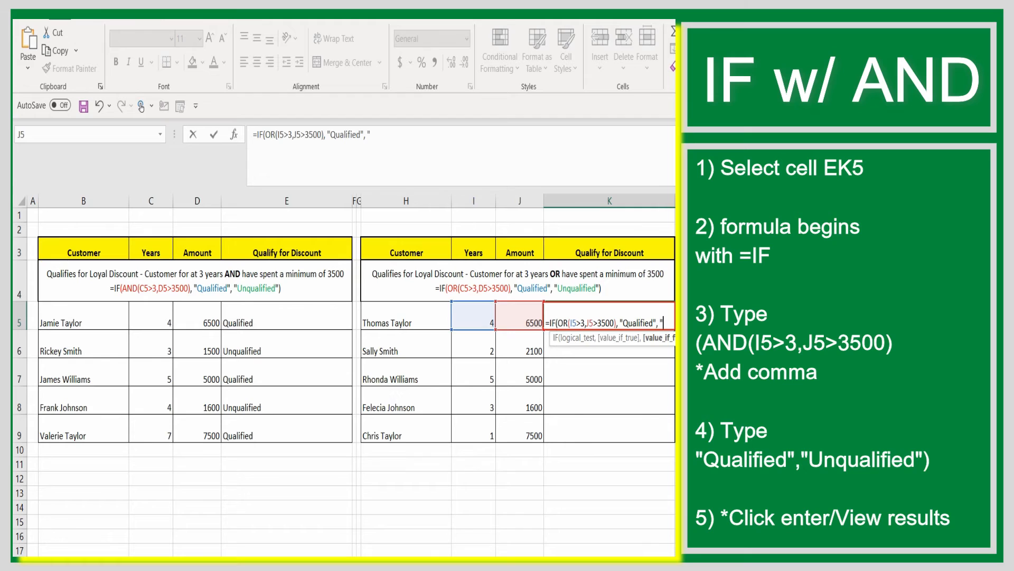
{"action": "type", "text": "Unqualified\")"}
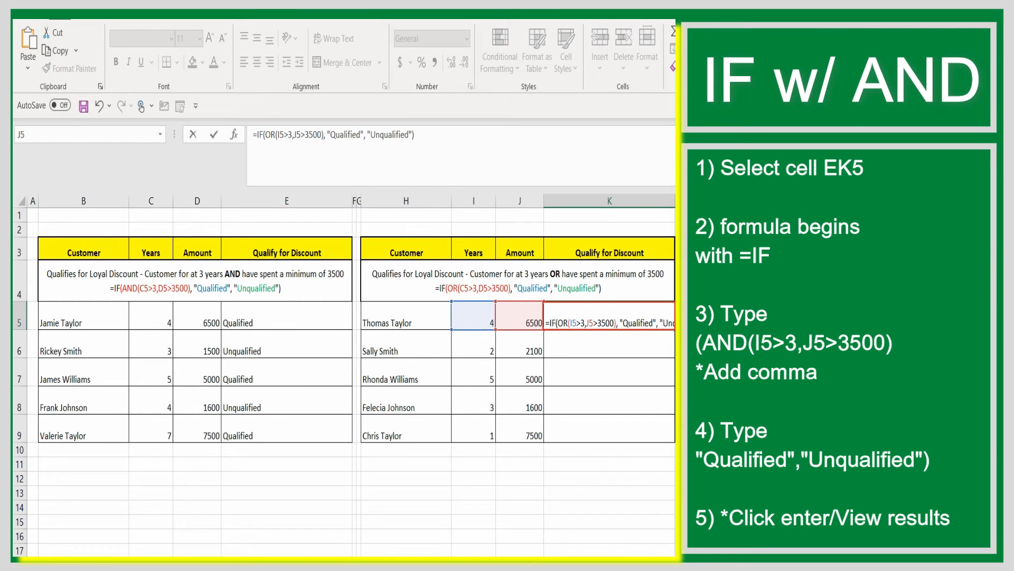
{"action": "key", "text": "Return"}
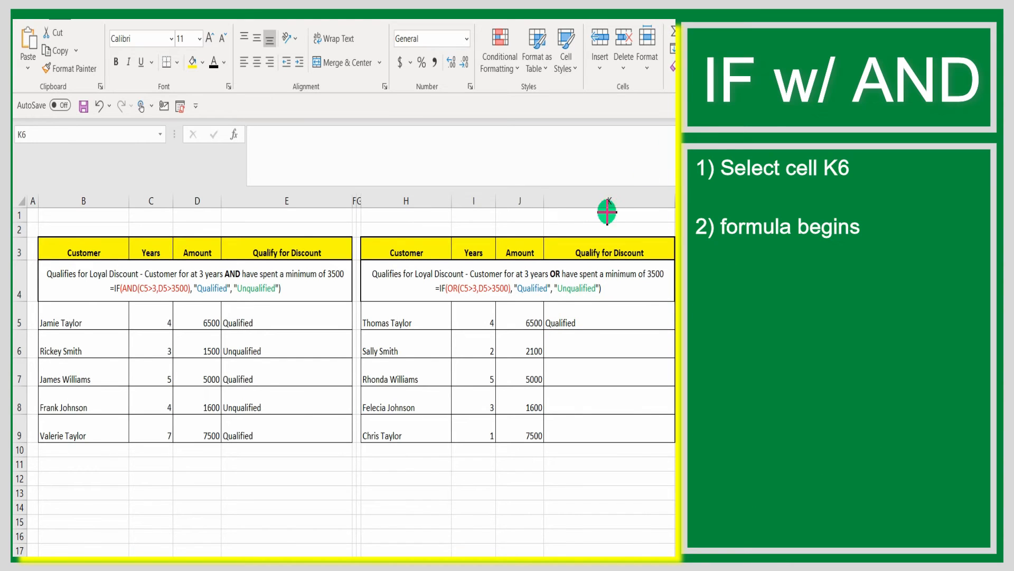
Step: Start an IF formula in K6 with the logical test OR(I6>3,J6>3500)
{"action": "left_click", "coordinate": [642, 349]}
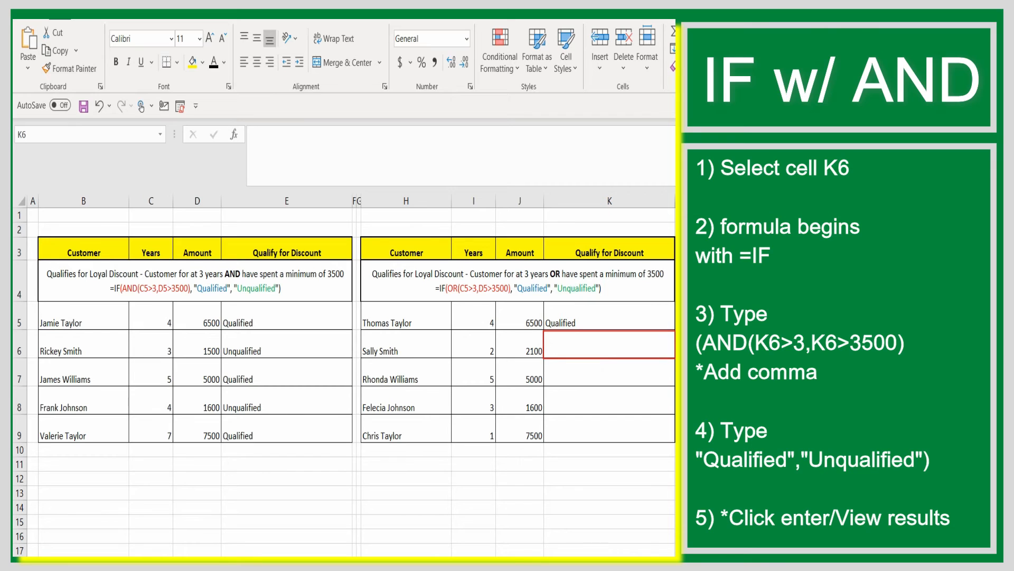
{"action": "left_click", "coordinate": [585, 345]}
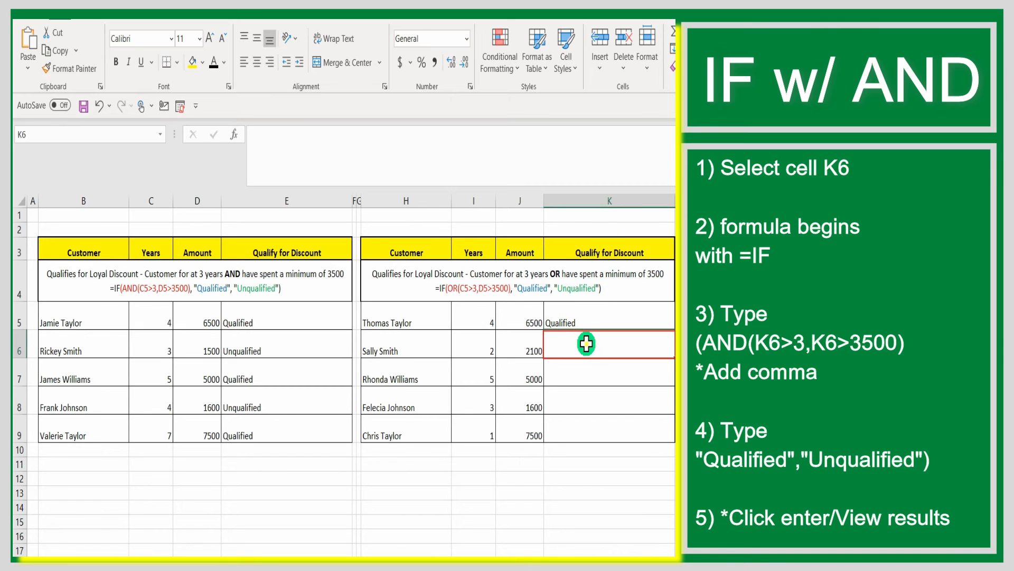
{"action": "type", "text": "=IF"}
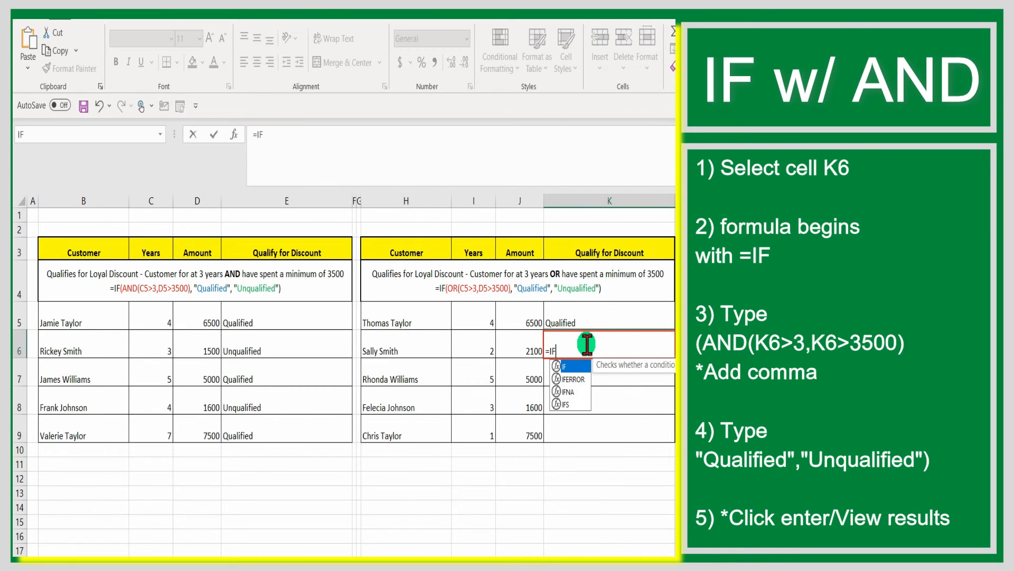
{"action": "type", "text": "("}
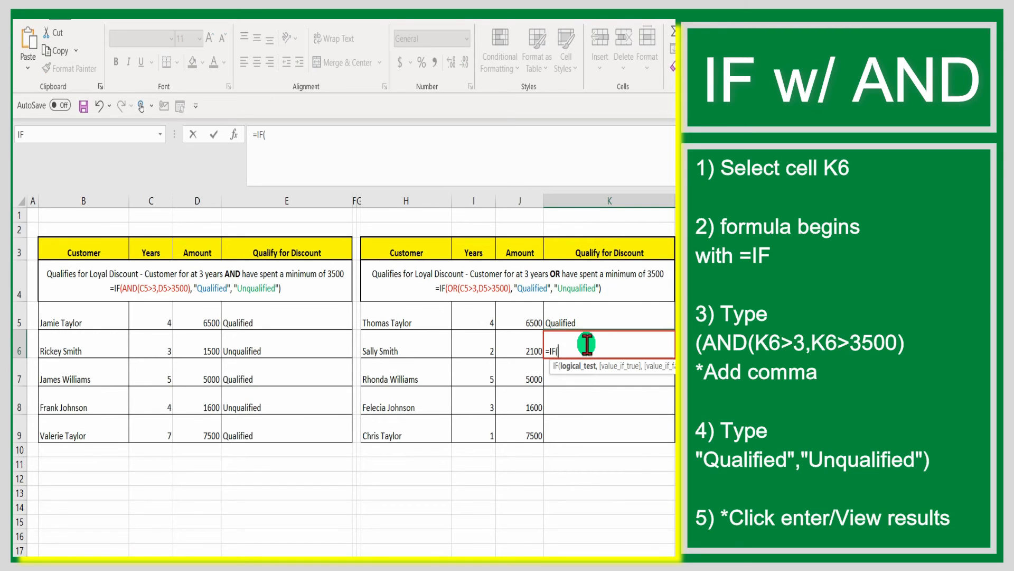
{"action": "type", "text": "OR"}
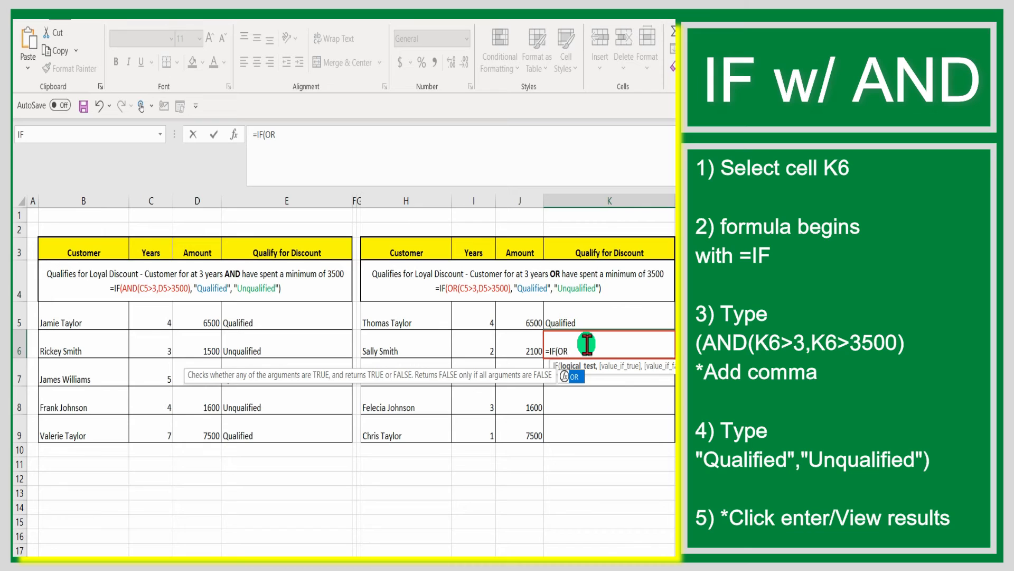
{"action": "type", "text": "("}
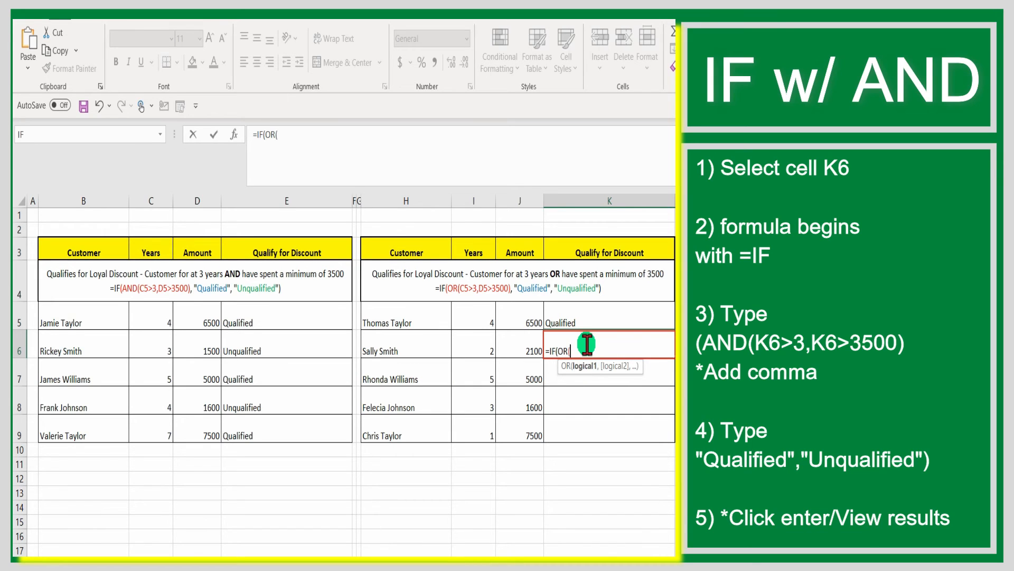
{"action": "left_click", "coordinate": [463, 339]}
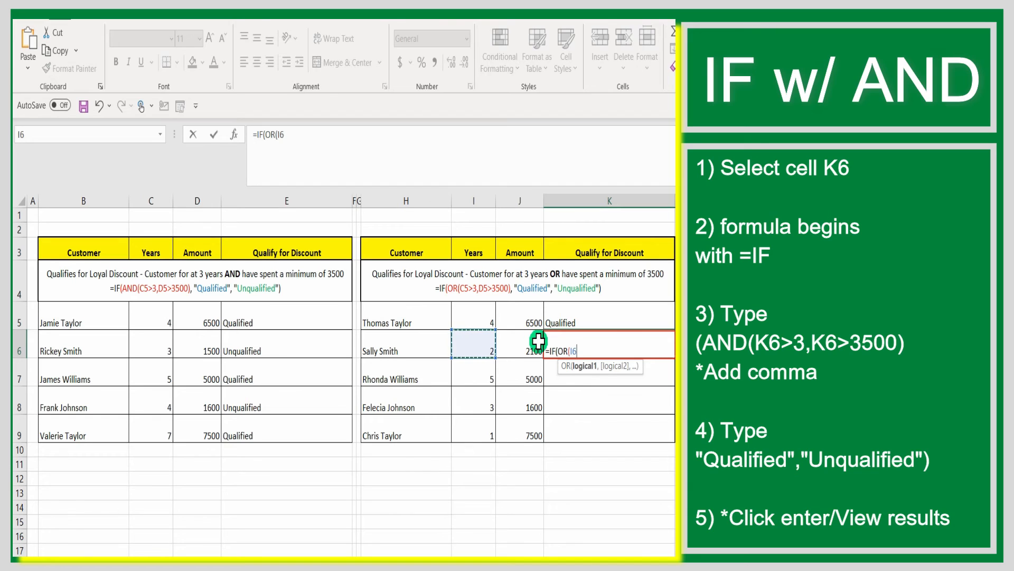
{"action": "type", "text": ">3,"}
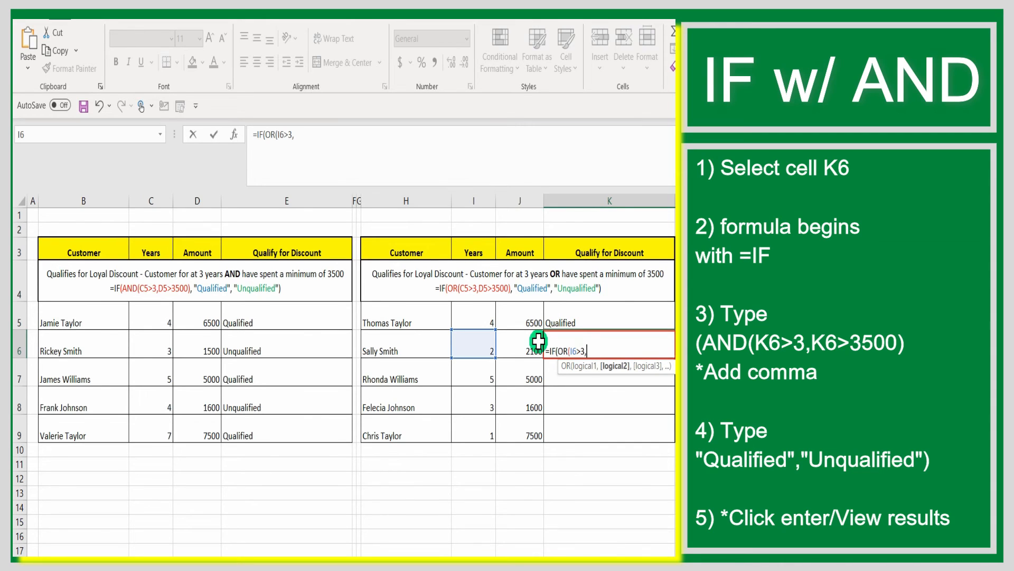
{"action": "left_click", "coordinate": [528, 347]}
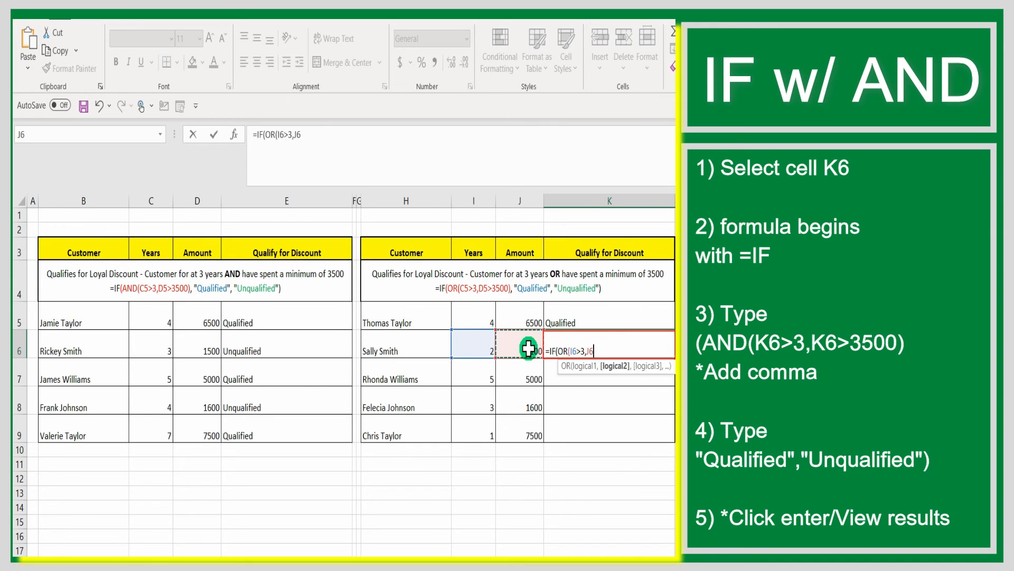
{"action": "type", "text": ">3500),"}
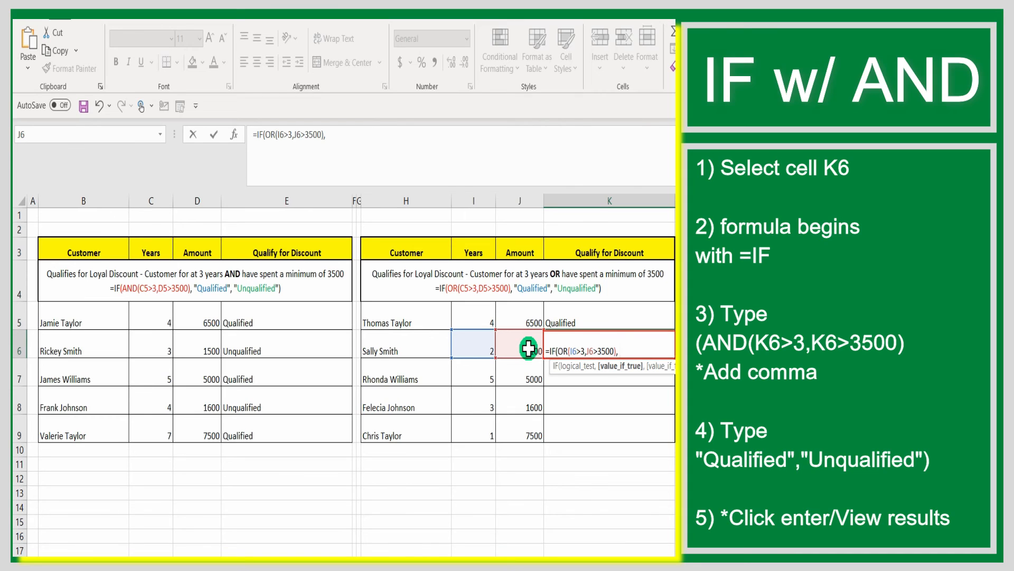
Step: Complete the K6 formula so it returns "Qualified" if true and "Unqualified" if false, and review row 6 of the OR table
{"action": "type", "text": " \"qua"}
{"action": "key", "text": "BackSpace"}
{"action": "key", "text": "BackSpace"}
{"action": "key", "text": "BackSpace"}
{"action": "type", "text": "Qualified\", \""}
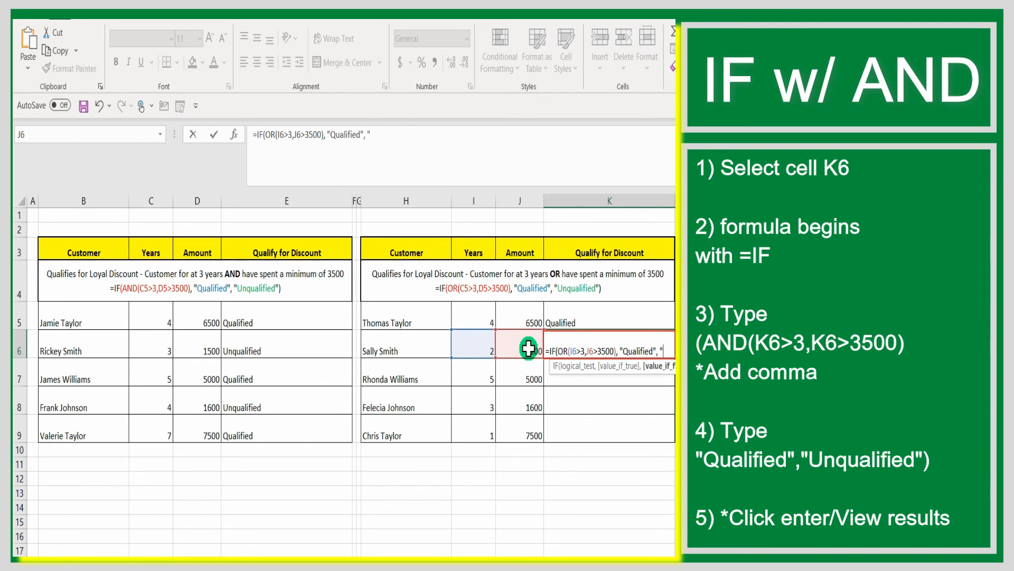
{"action": "type", "text": "Unqualified\")"}
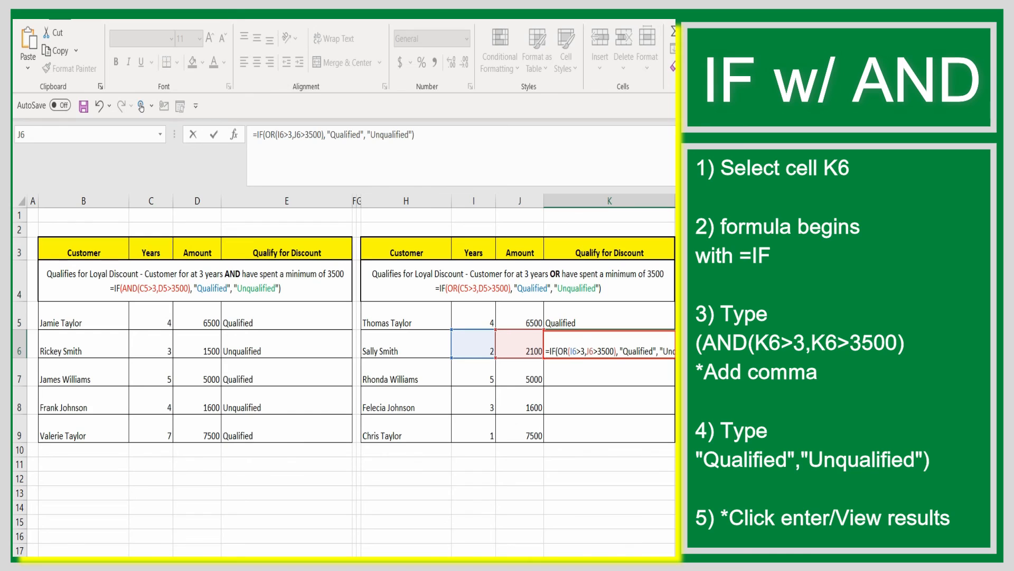
{"action": "key", "text": "Return"}
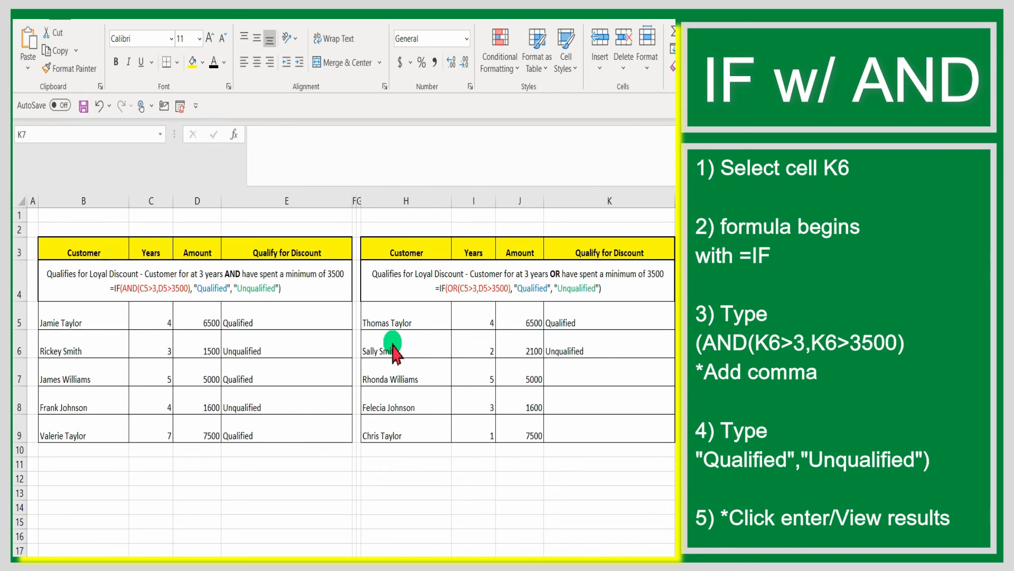
{"action": "left_click_drag", "start_coordinate": [393, 348], "coordinate": [666, 356]}
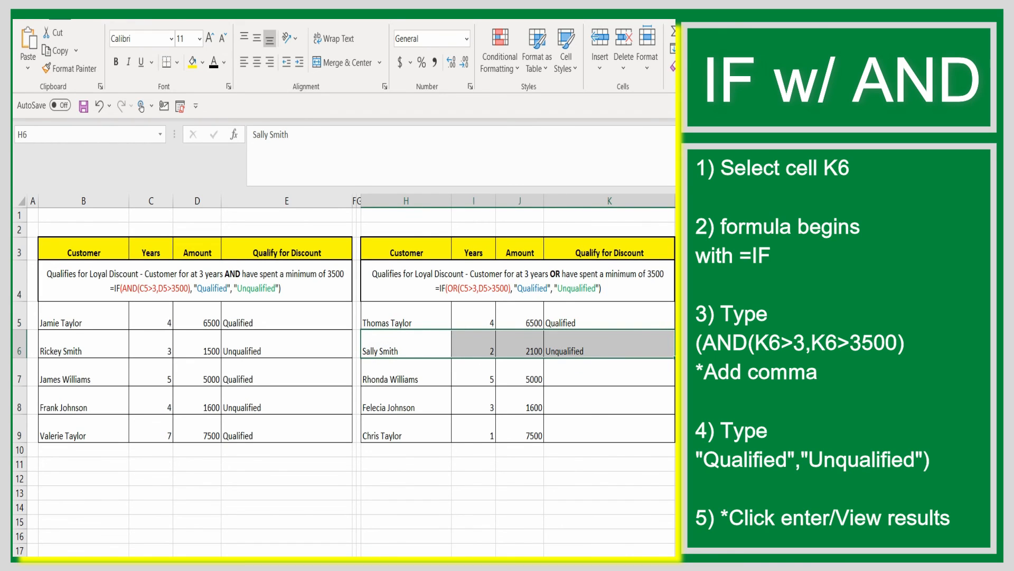
Step: Fill the K6 formula down through K9 and review rows 7 to 9 of the OR table
{"action": "left_click", "coordinate": [626, 347]}
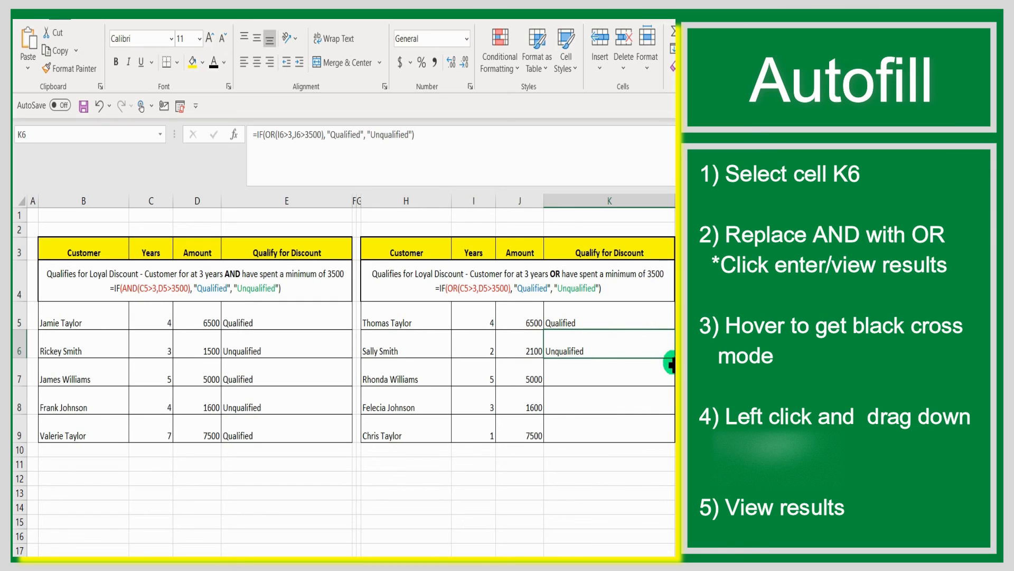
{"action": "left_click_drag", "start_coordinate": [671, 364], "coordinate": [658, 433]}
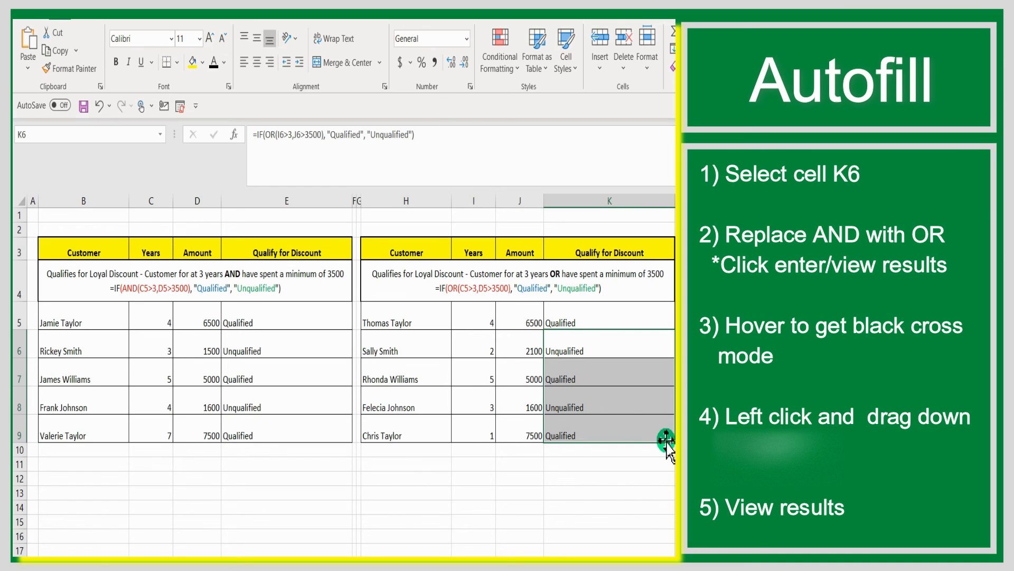
{"action": "left_click_drag", "start_coordinate": [394, 370], "coordinate": [658, 434]}
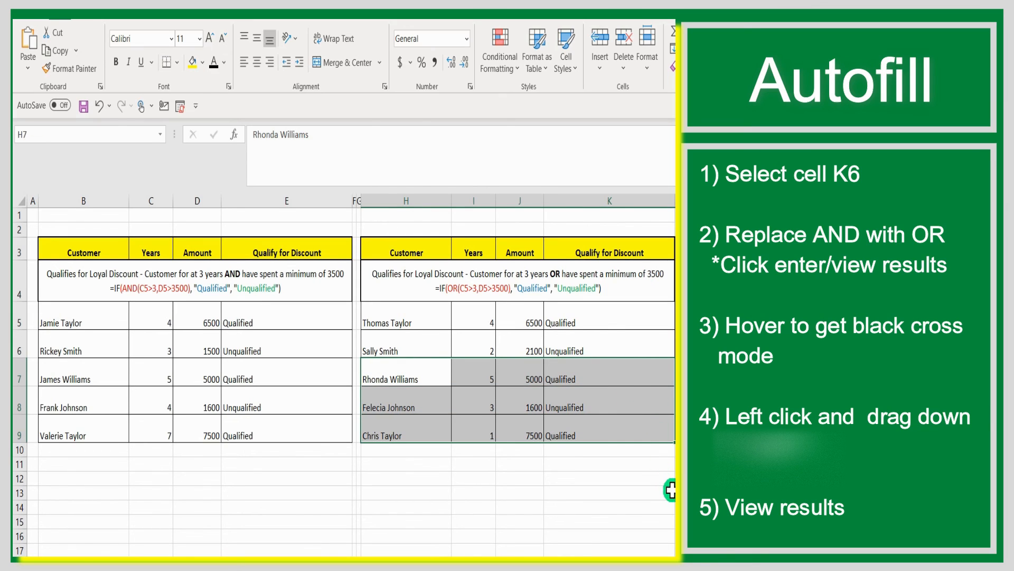